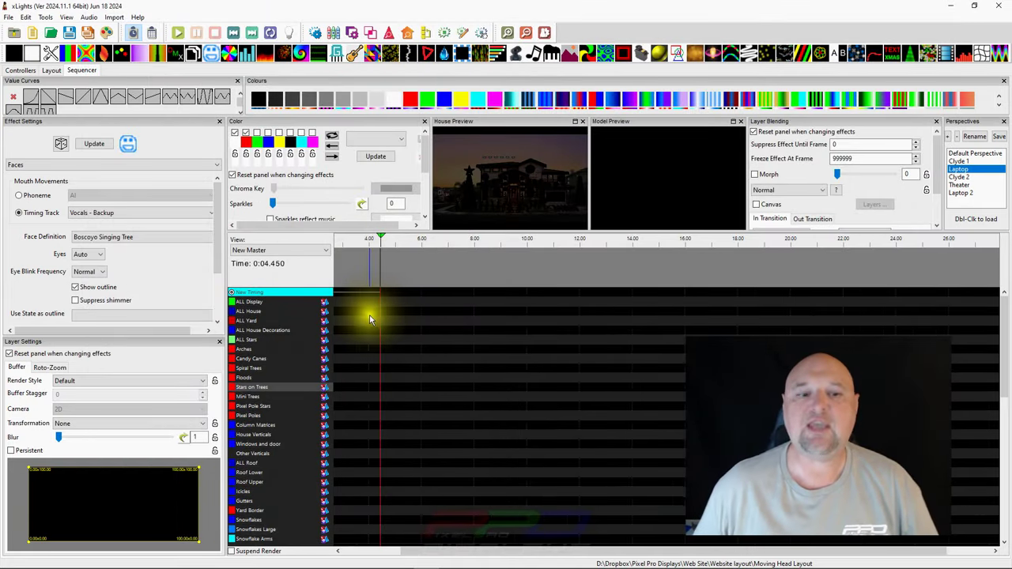
# Place a rainbow Butterfly effect on ALL Display and pop the House Preview out larger.
pyautogui.click(364, 302)
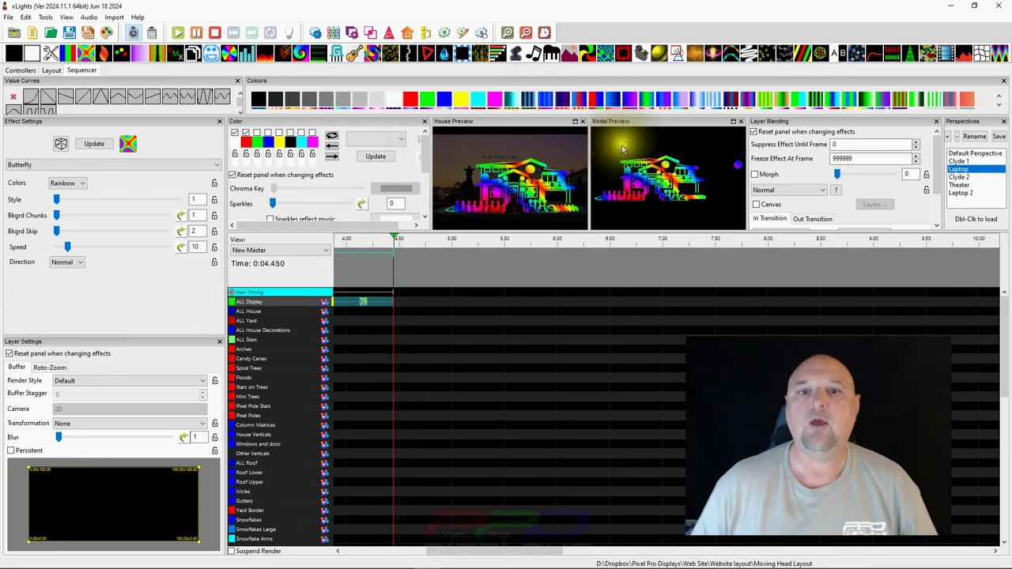
pyautogui.moveTo(463, 123); pyautogui.dragTo(639, 19)
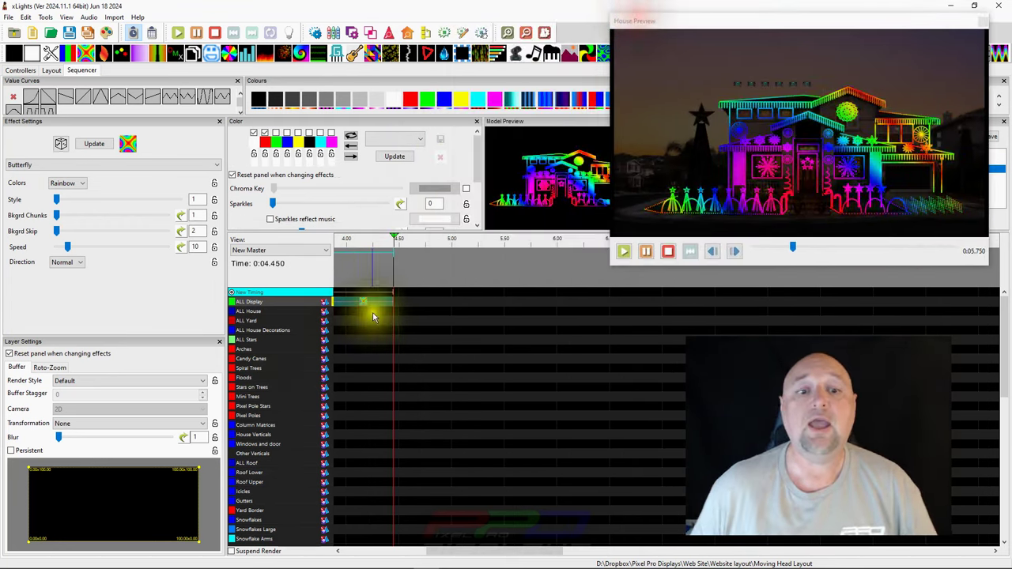
pyautogui.scroll(3, 372, 306)
# Check the ALL Display Butterfly, then select a time span on the Arches row.
pyautogui.click(372, 306)
pyautogui.click(404, 302)
pyautogui.click(350, 395)
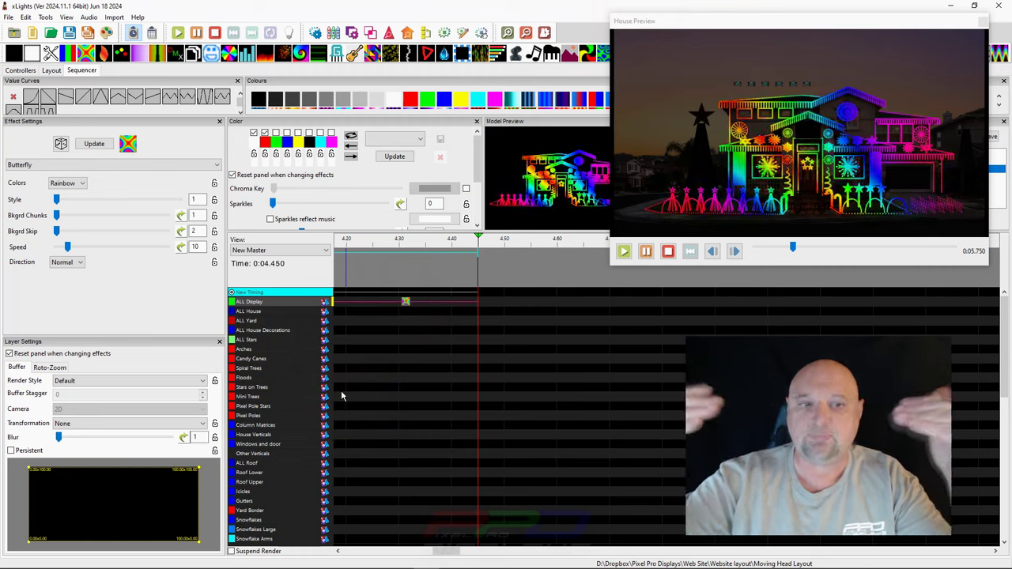
pyautogui.click(237, 300)
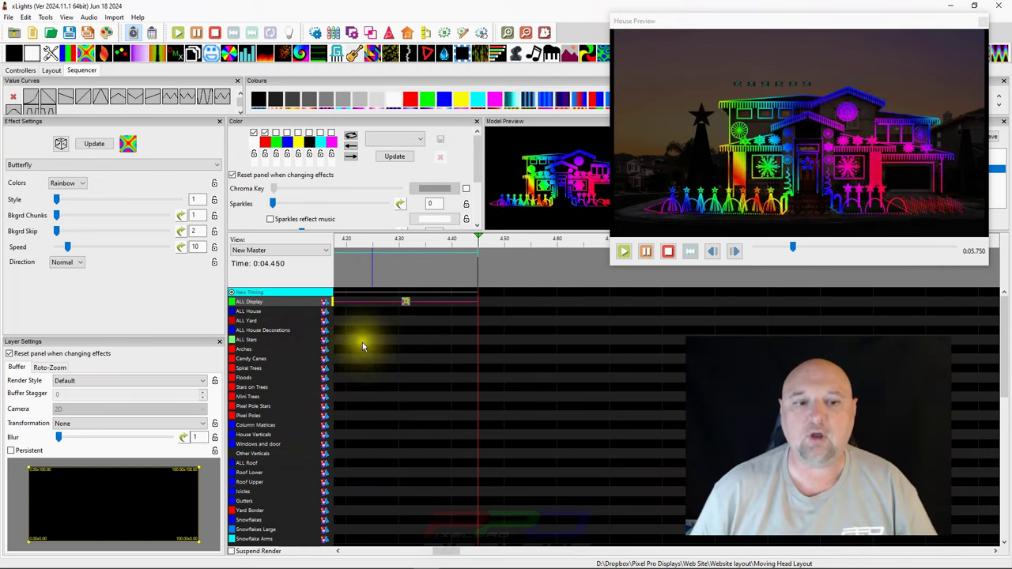
pyautogui.click(361, 348)
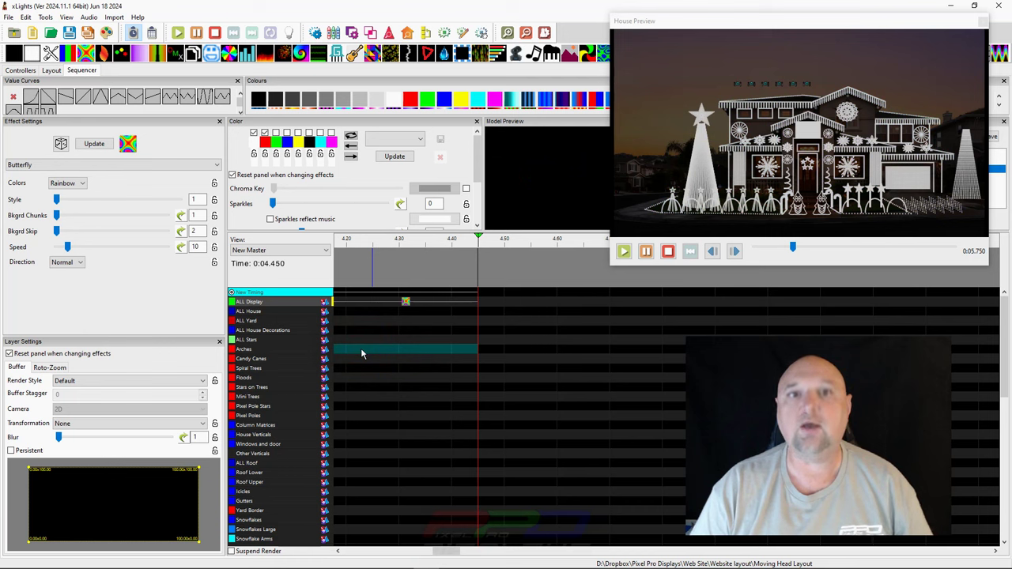
# Drop a Garlands effect on the Arches and enable extra palette colours to make it multicoloured.
pyautogui.moveTo(319, 53); pyautogui.dragTo(403, 350)
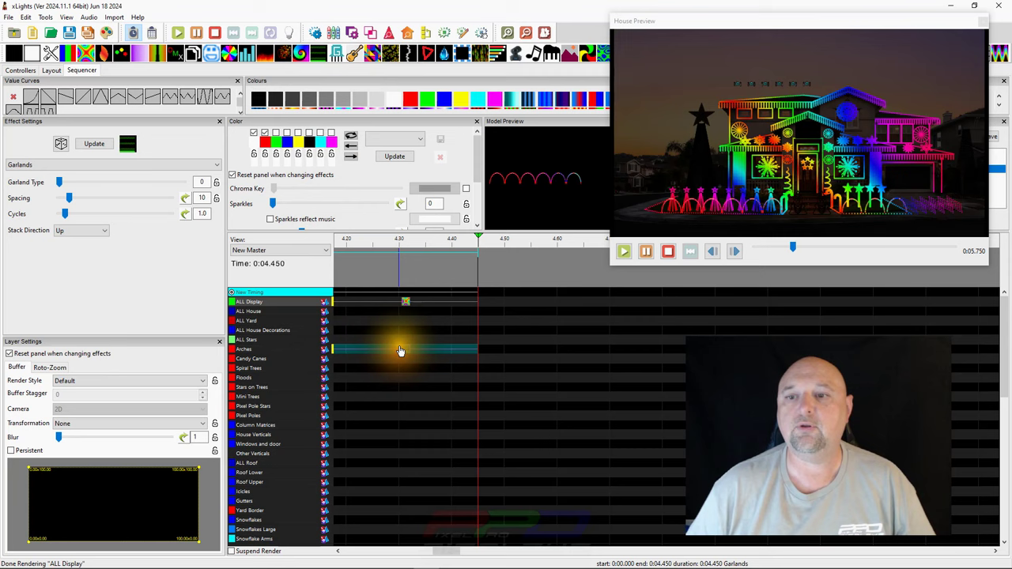
pyautogui.click(275, 132)
pyautogui.click(286, 132)
pyautogui.click(309, 132)
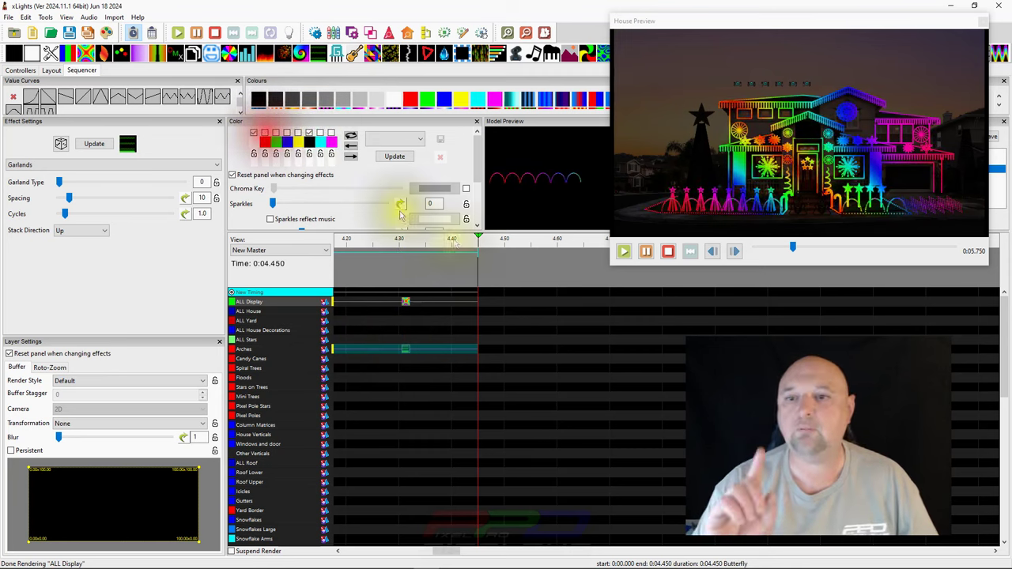
# Bring the house preview forward and compare the Arches Garlands with the ALL Display Butterfly.
pyautogui.click(724, 197)
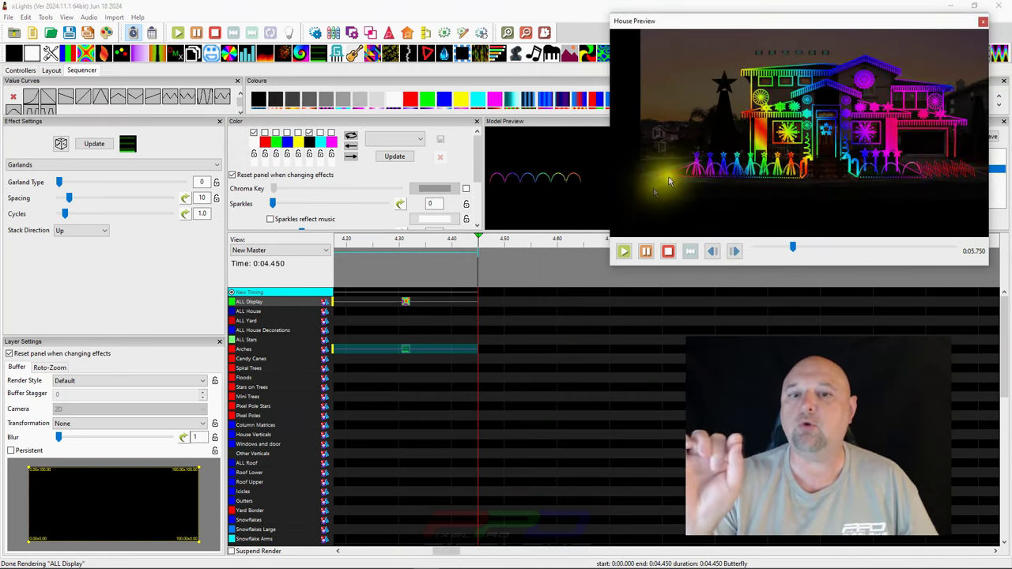
pyautogui.click(409, 351)
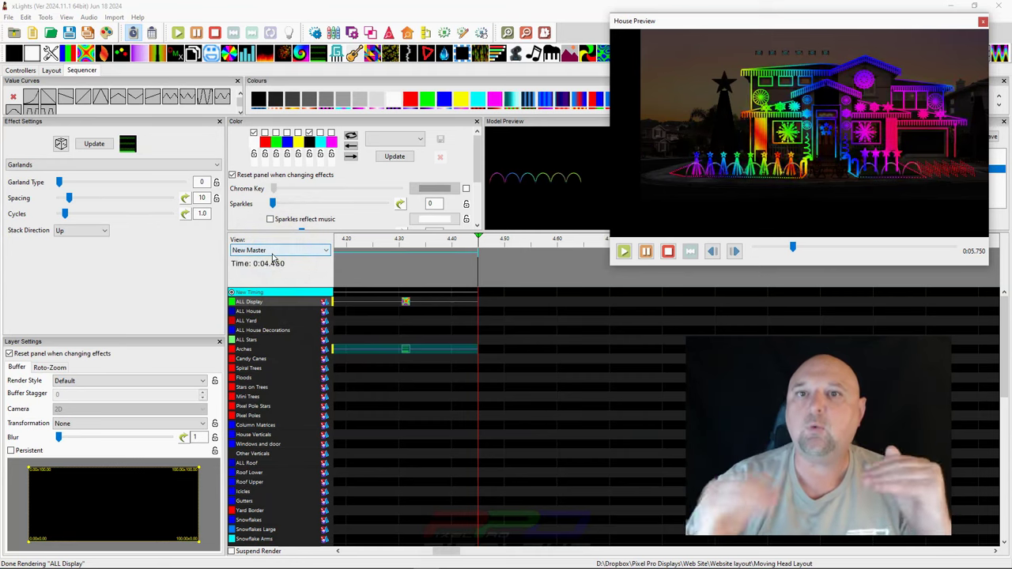
pyautogui.click(407, 302)
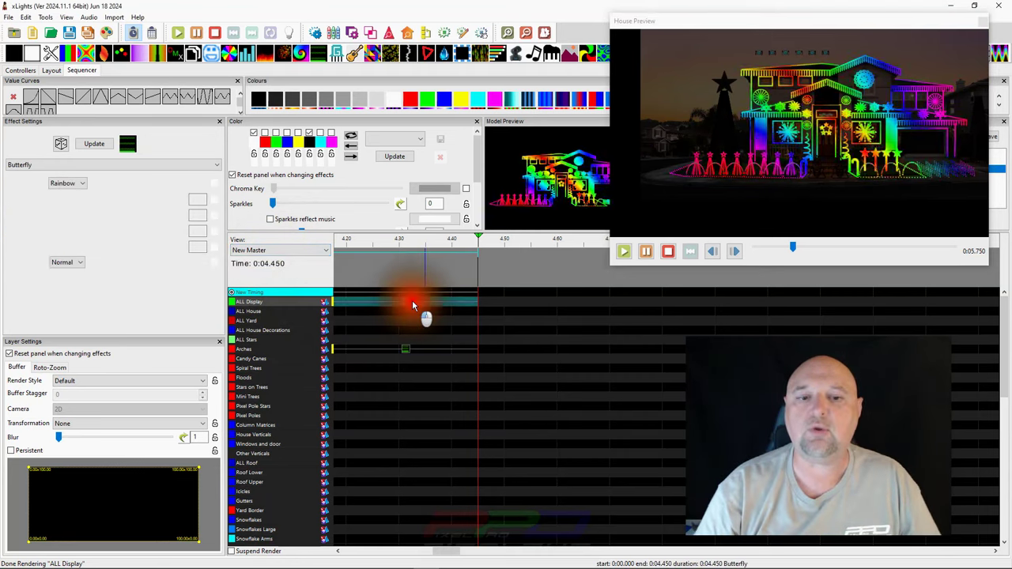
pyautogui.click(405, 349)
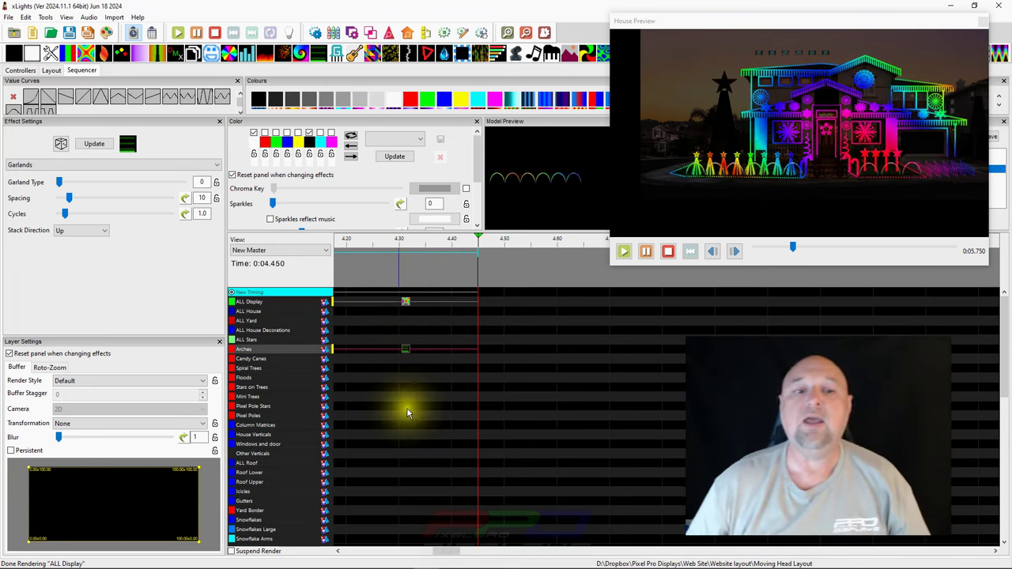
# Expand the Matrix into extra layers and fill a Matrix time span with Spirals.
pyautogui.click(362, 293)
pyautogui.scroll(-3, 324, 343)
pyautogui.scroll(-8, 333, 474)
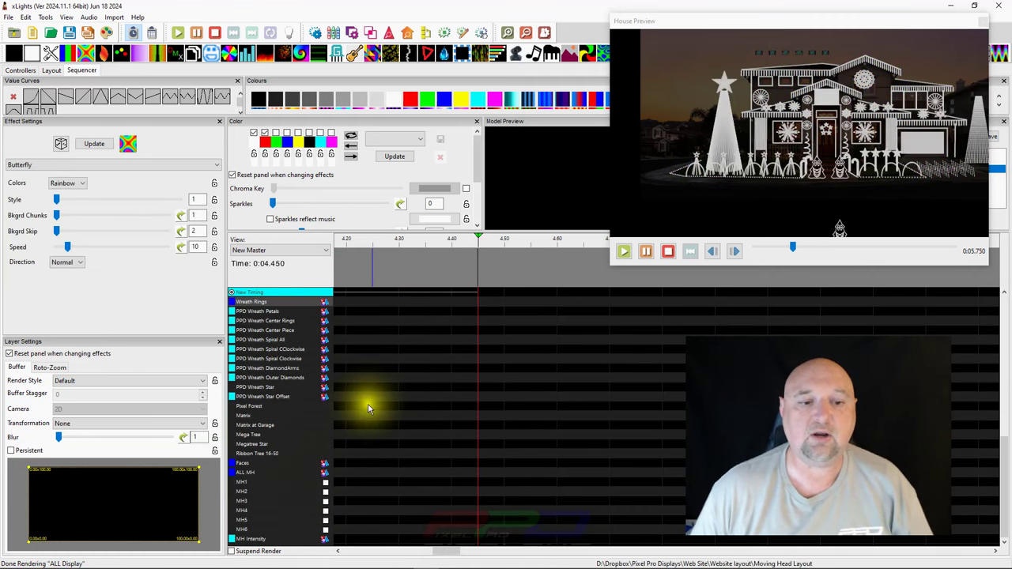
pyautogui.click(364, 415)
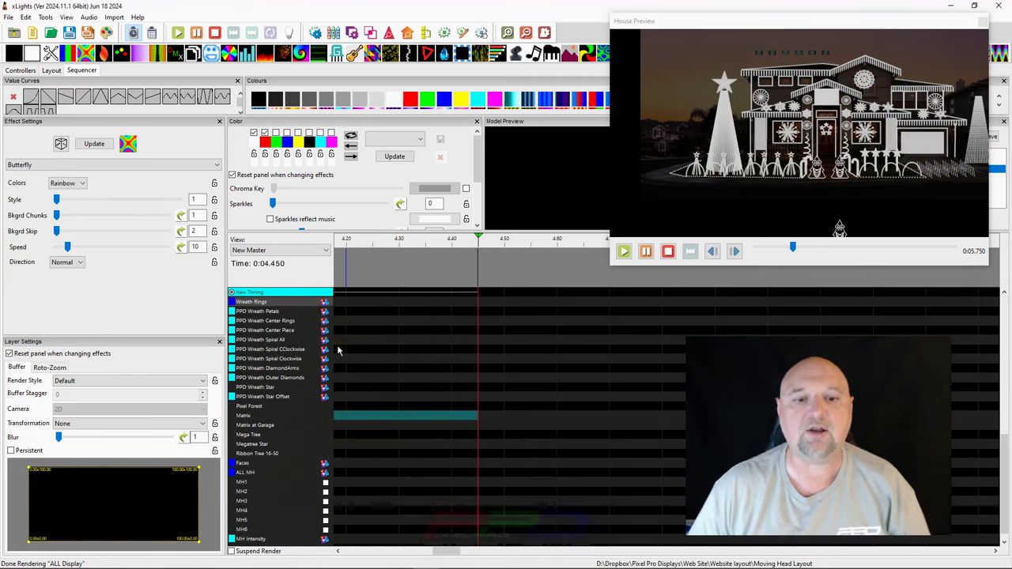
pyautogui.press('+')
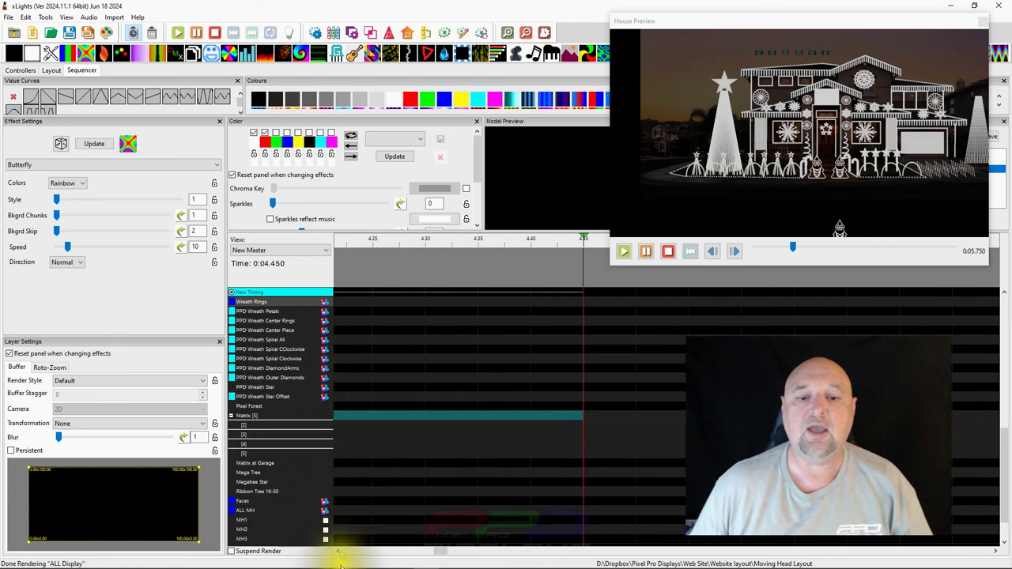
pyautogui.hotkey('ctrl', 'v')
# Add a Single Strand on Matrix layer 2 with 5 chases and Rotate CC 90 transformation.
pyautogui.click(388, 431)
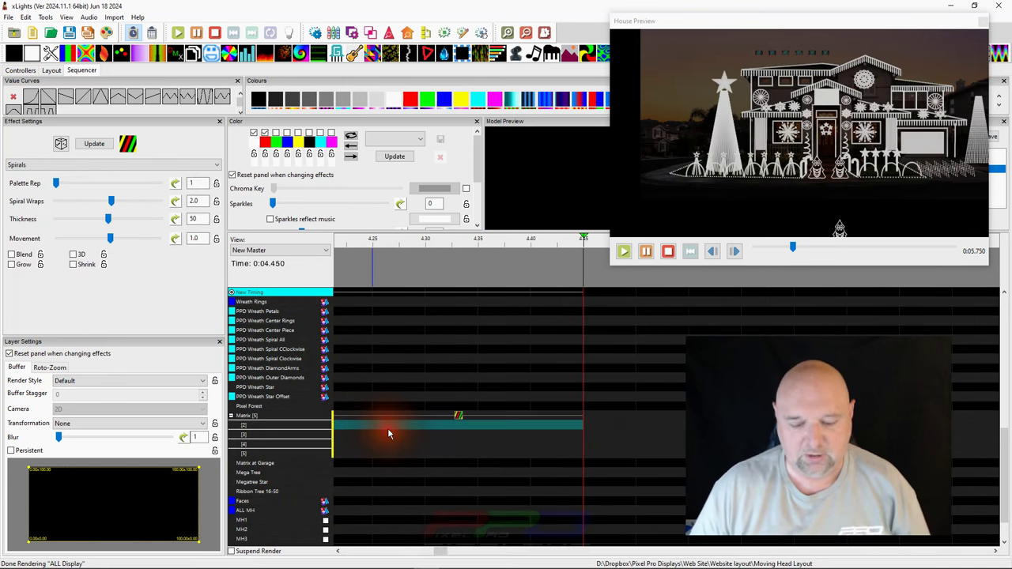
pyautogui.press('s')
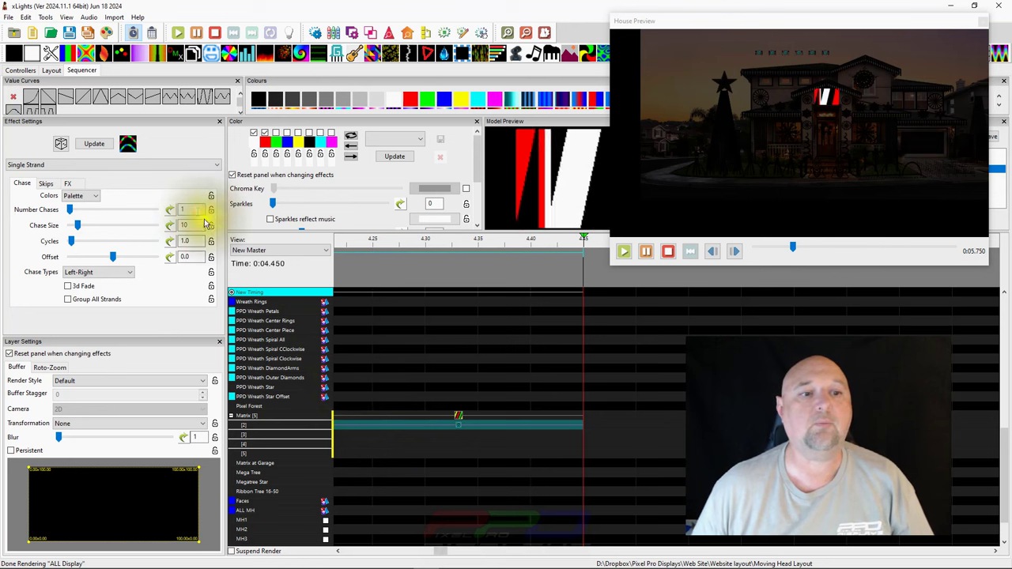
pyautogui.doubleClick(182, 209)
pyautogui.write('5')
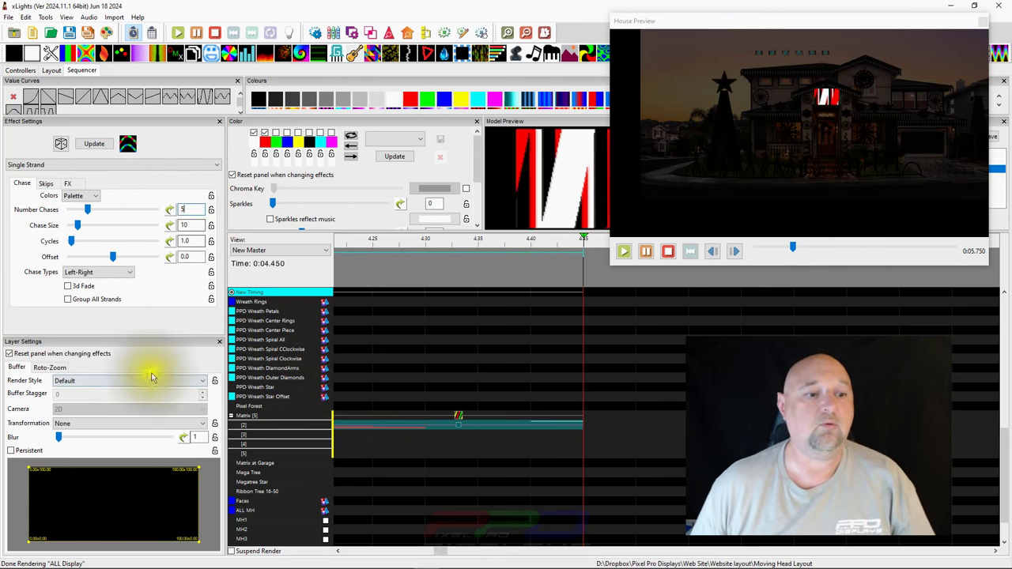
pyautogui.click(126, 423)
pyautogui.click(111, 443)
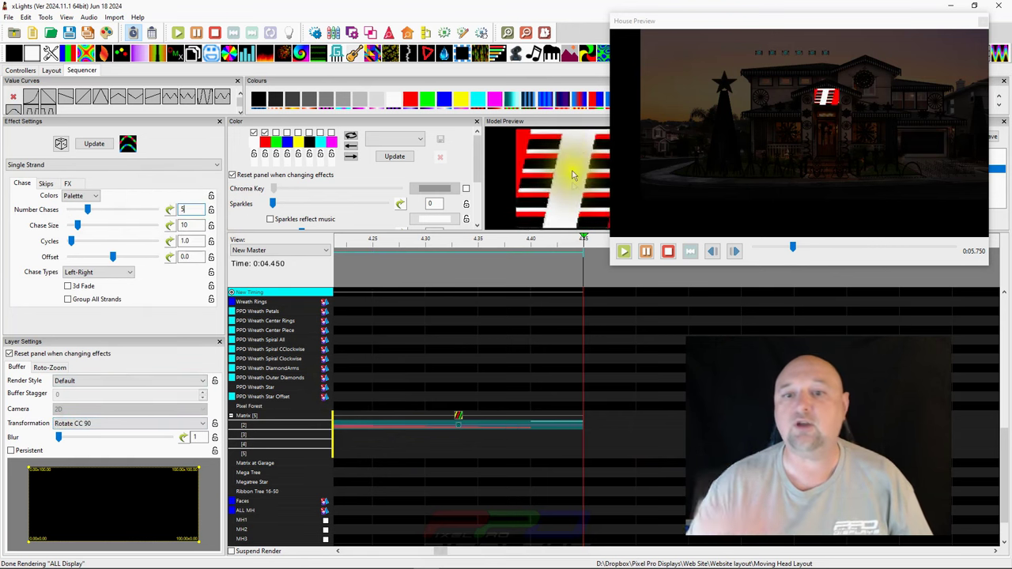
pyautogui.click(455, 440)
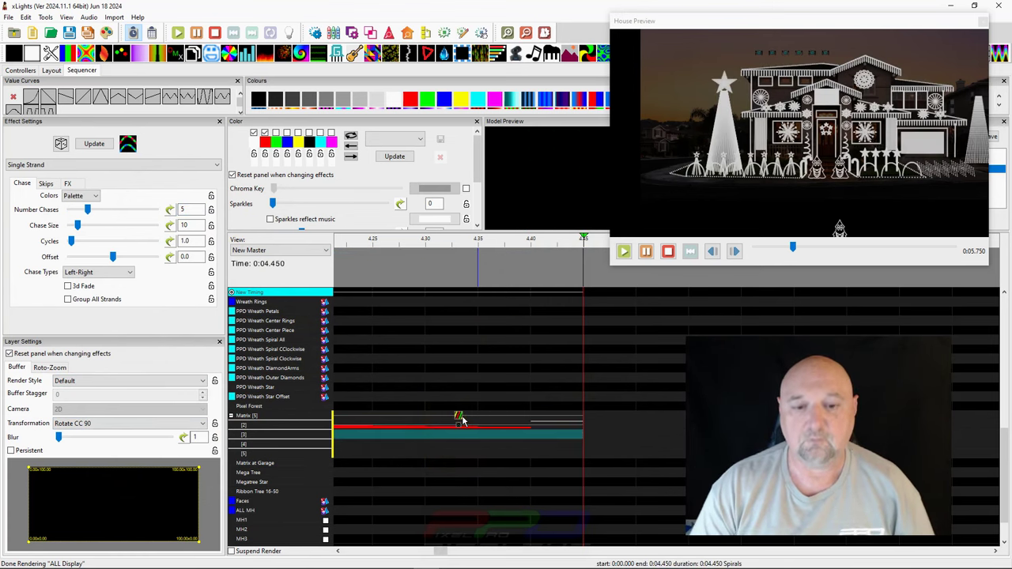
# Place a Butterfly on Matrix layer 3 and a Color Wash on another Matrix layer.
pyautogui.click(463, 420)
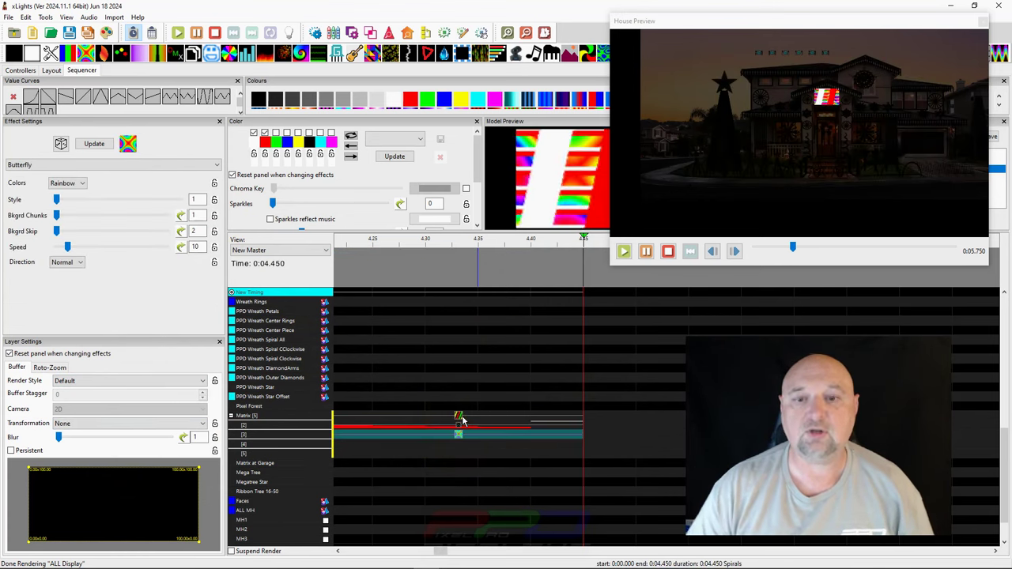
pyautogui.click(418, 445)
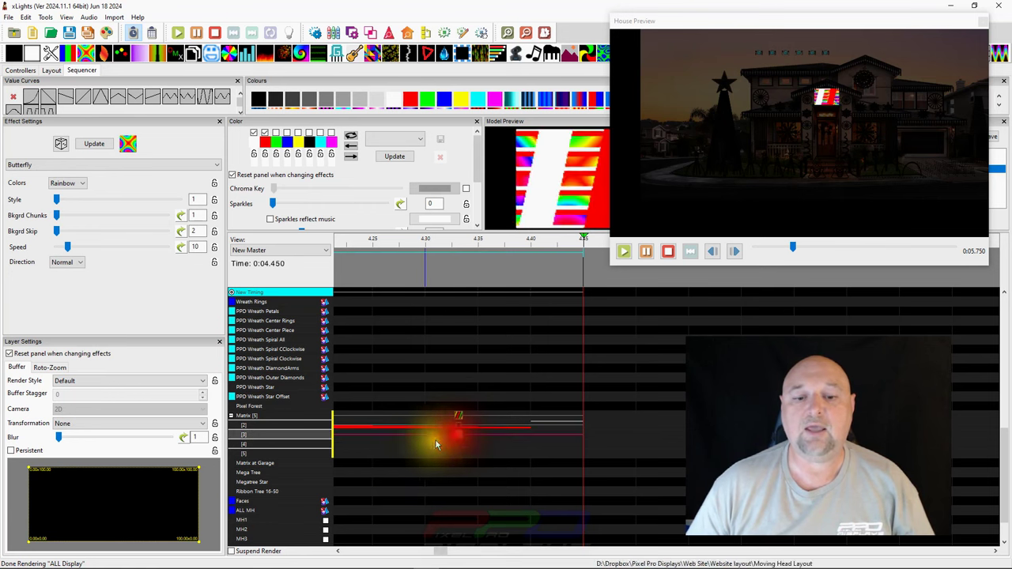
pyautogui.click(397, 440)
pyautogui.click(396, 436)
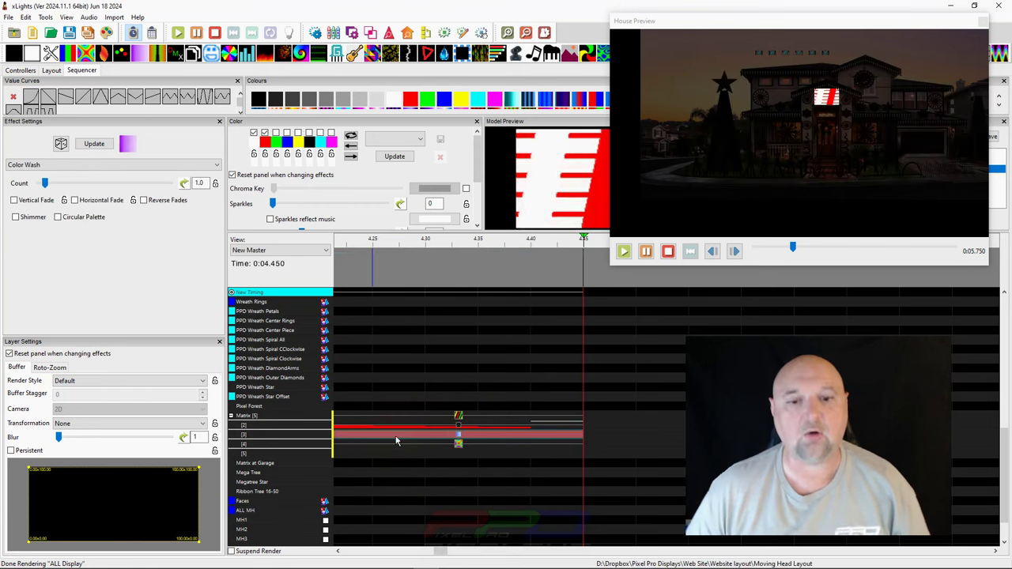
# Give the Color Wash a cyan-magenta palette with vertical fade only, and move the house preview aside.
pyautogui.click(350, 138)
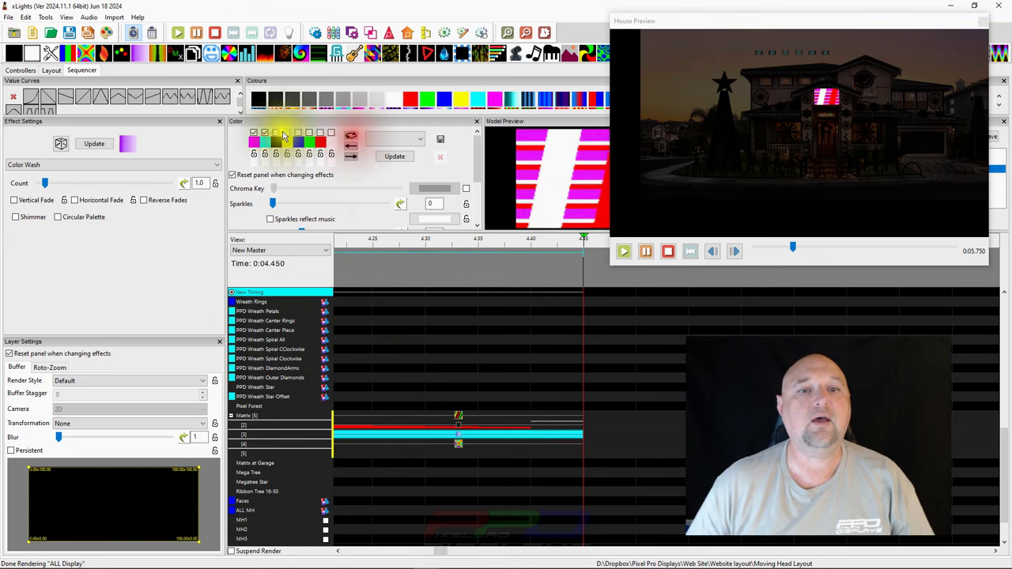
pyautogui.click(19, 203)
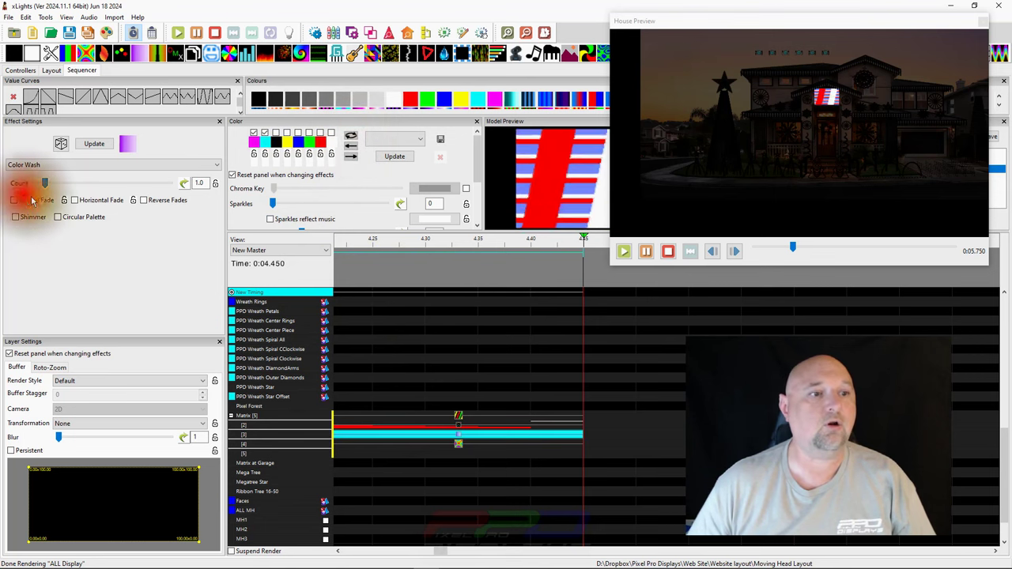
pyautogui.click(104, 201)
pyautogui.click(46, 205)
pyautogui.click(95, 203)
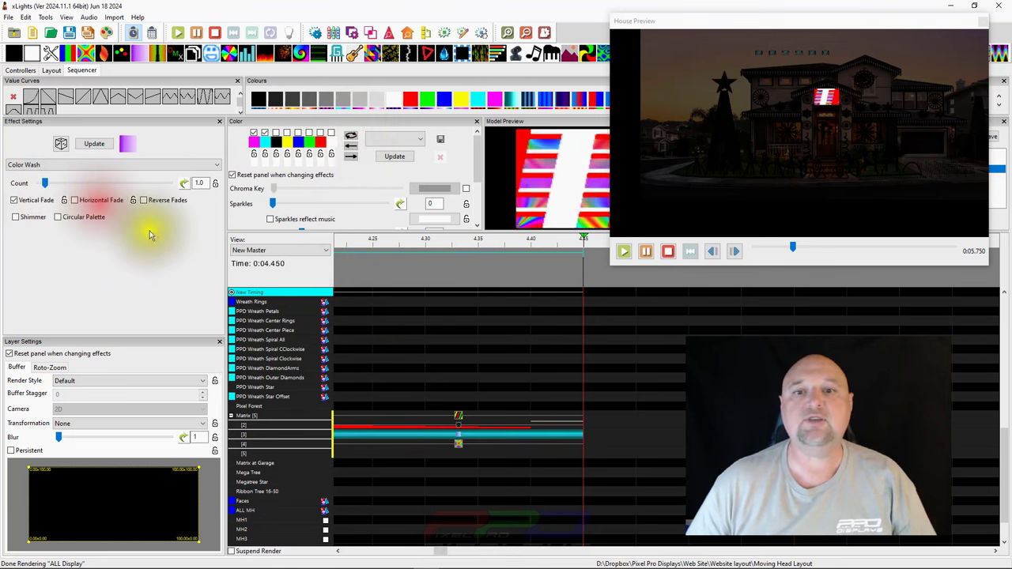
pyautogui.click(91, 203)
pyautogui.click(91, 203)
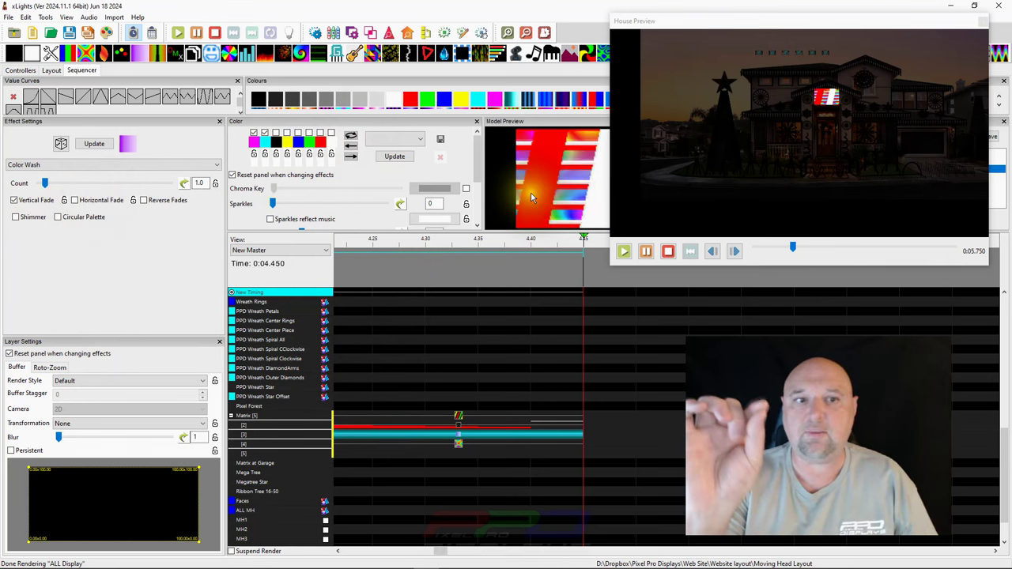
pyautogui.moveTo(771, 30); pyautogui.dragTo(829, 27)
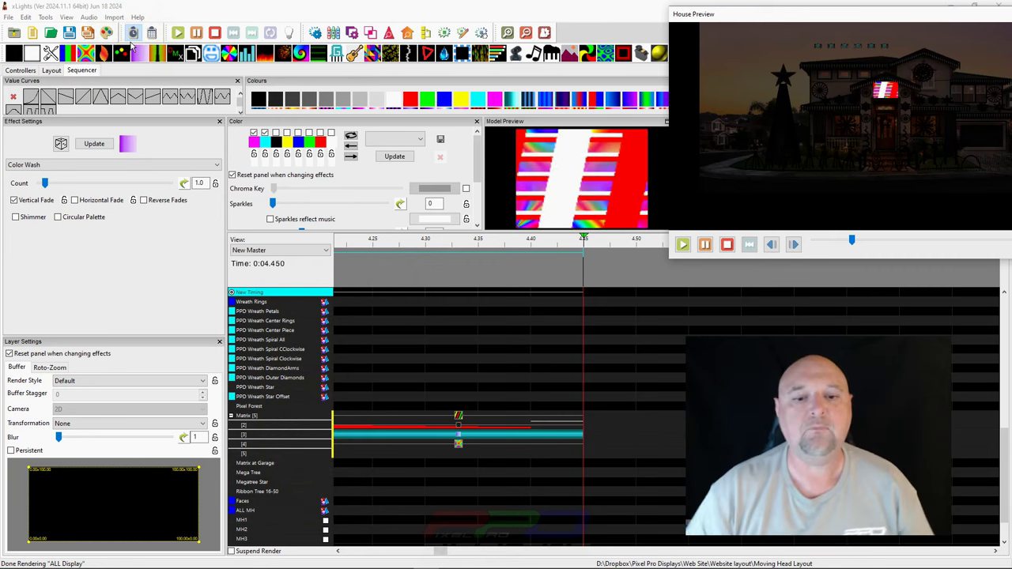
pyautogui.click(464, 434)
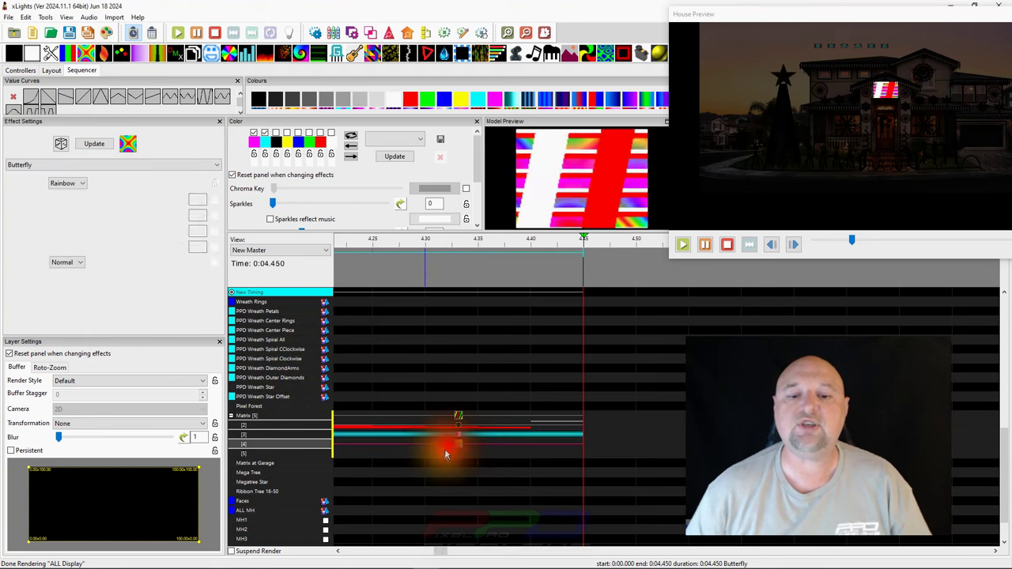
pyautogui.click(444, 455)
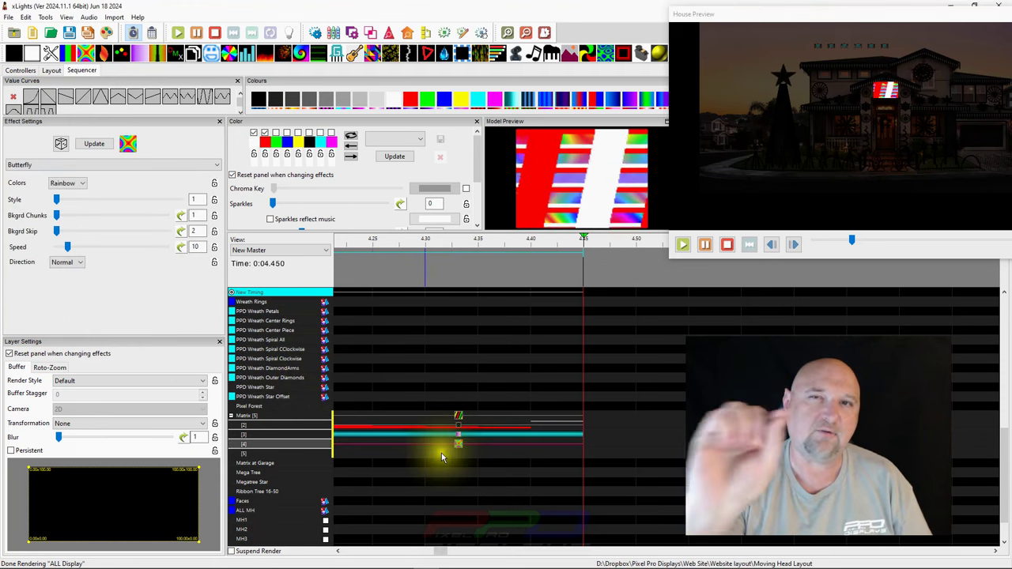
pyautogui.click(456, 435)
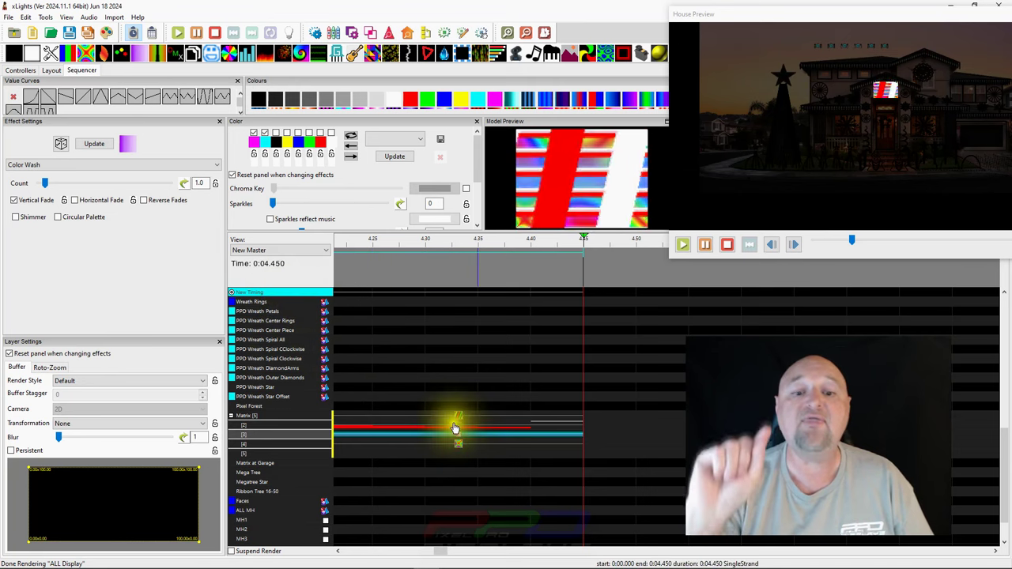
pyautogui.click(456, 417)
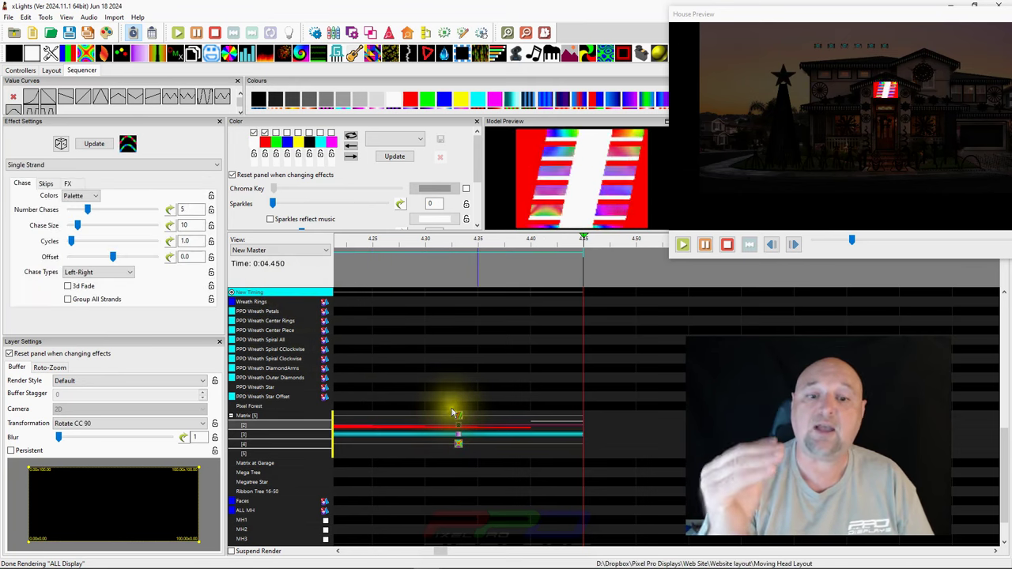
pyautogui.click(462, 418)
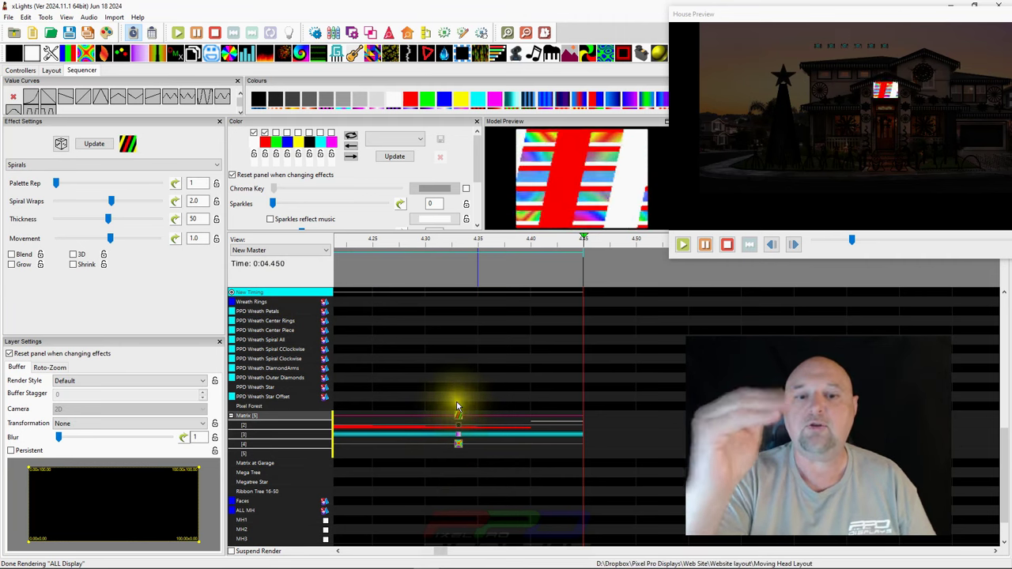
pyautogui.click(473, 425)
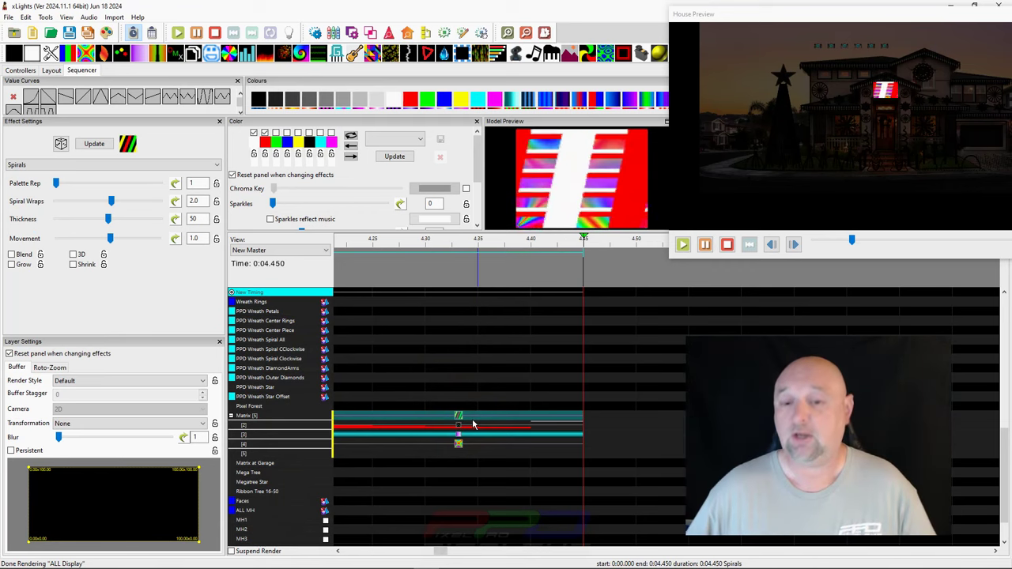
# Add a Butterfly effect across ALL Display over the 0–4.45 s timing span.
pyautogui.scroll(8, 439, 387)
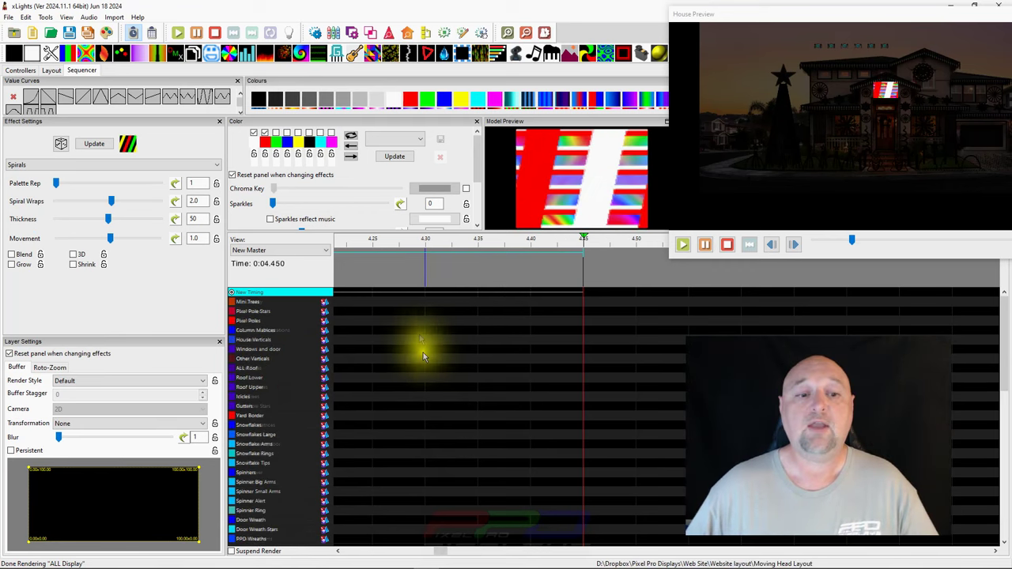
pyautogui.click(380, 293)
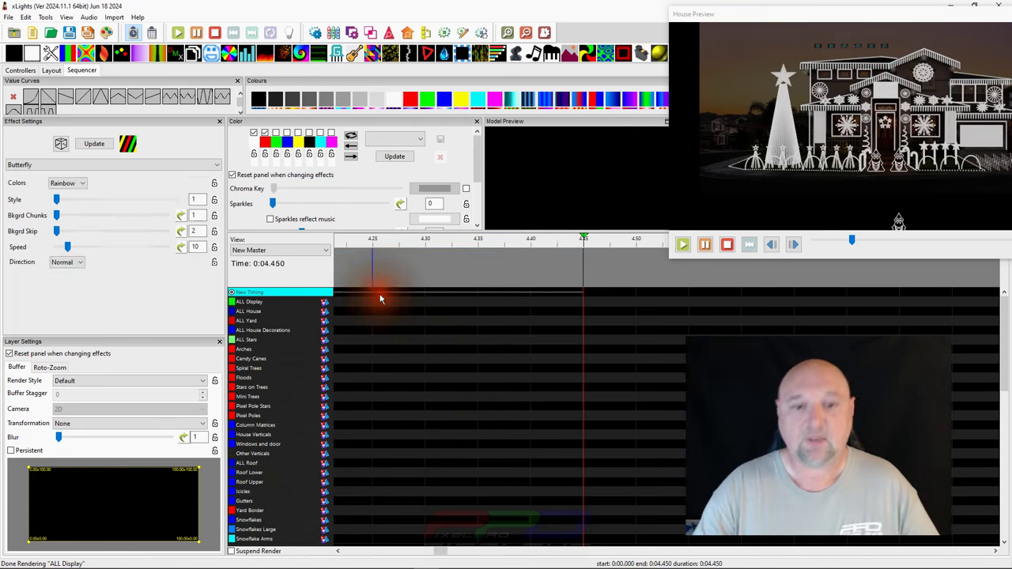
pyautogui.click(380, 306)
pyautogui.click(376, 303)
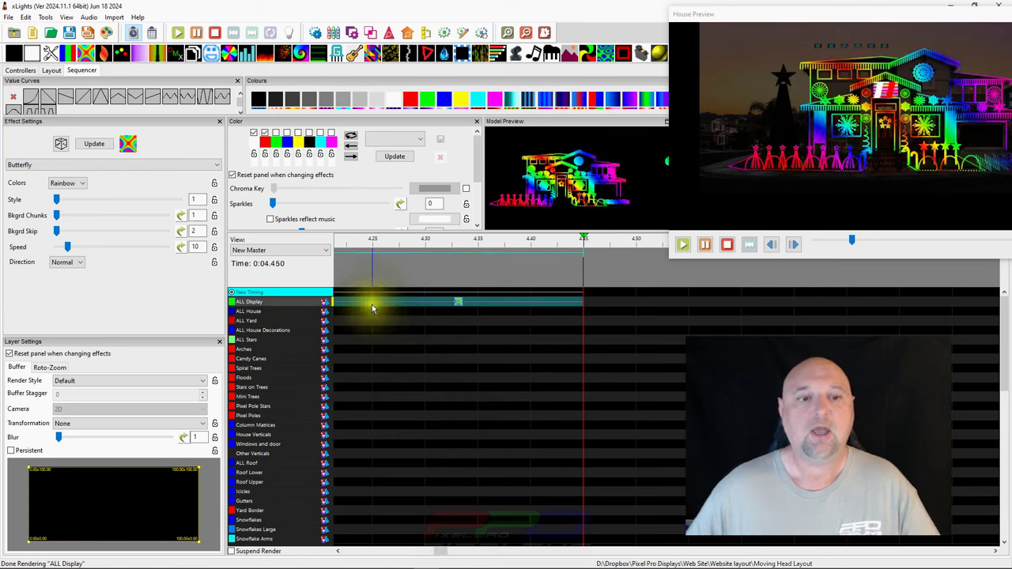
# Place a Garlands effect on the Arches over the same span with an extra palette colour.
pyautogui.click(388, 350)
pyautogui.press('g')
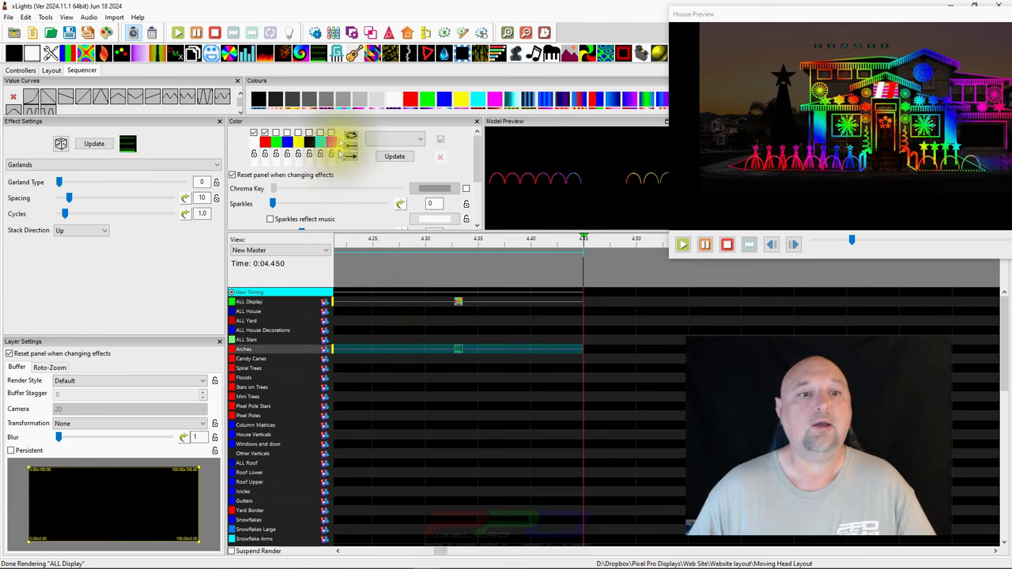
pyautogui.click(310, 133)
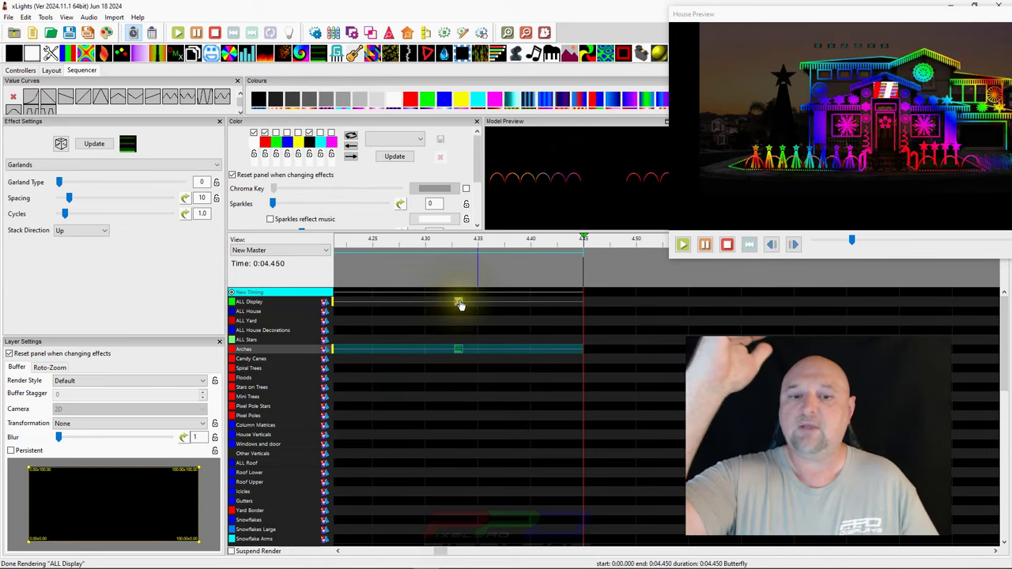
pyautogui.click(458, 353)
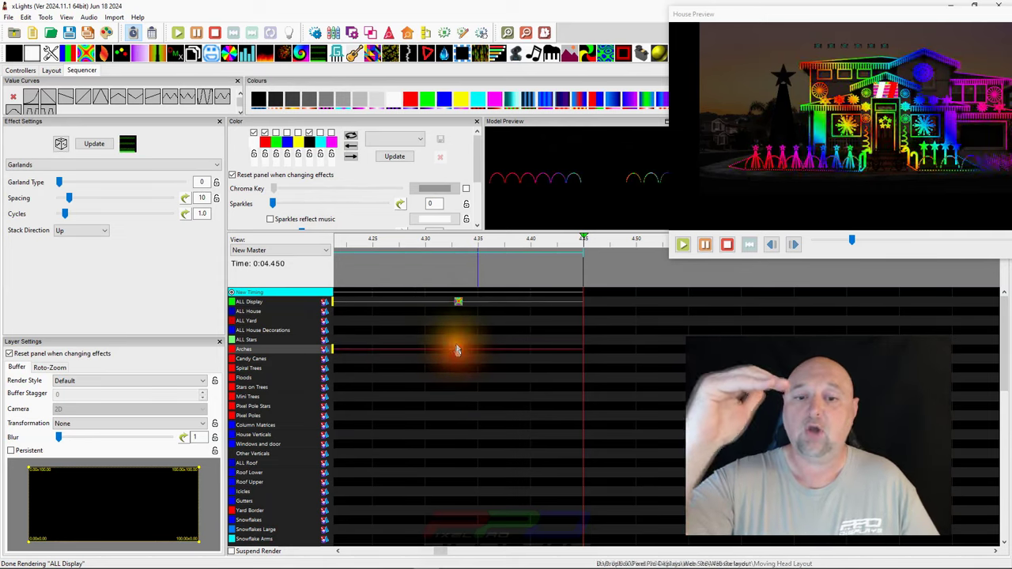
pyautogui.click(456, 356)
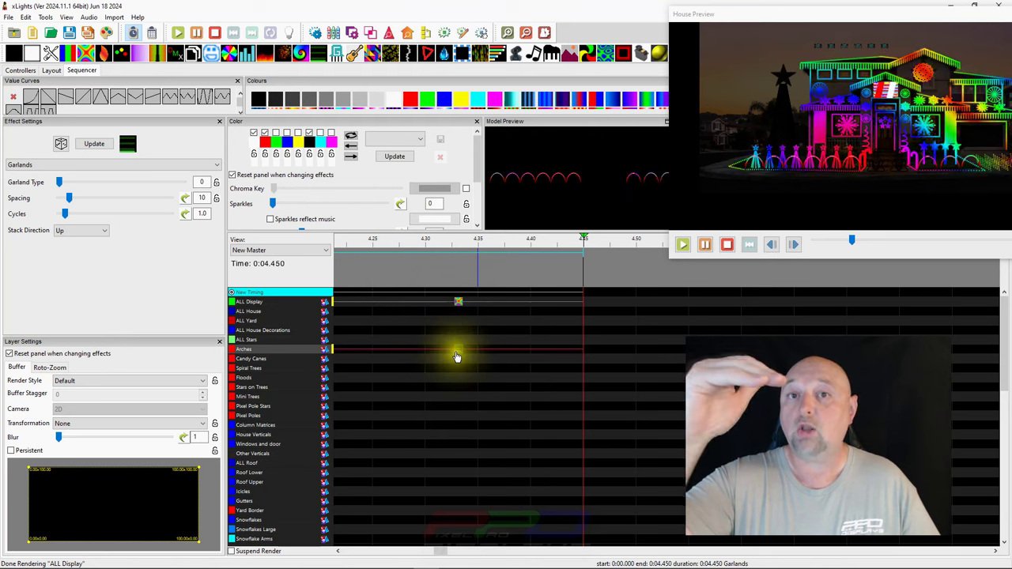
pyautogui.scroll(-5, 443, 387)
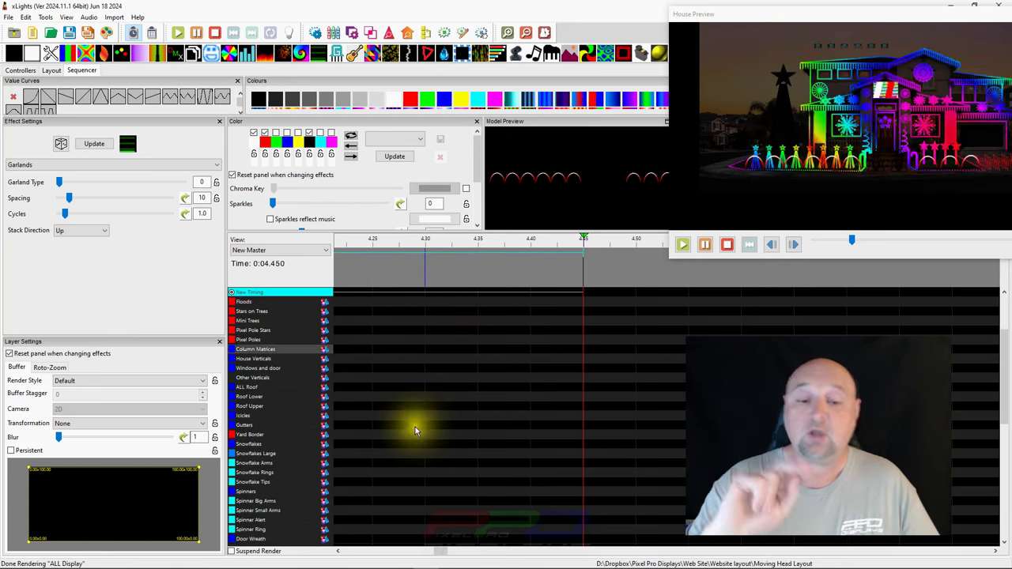
pyautogui.scroll(-3, 421, 445)
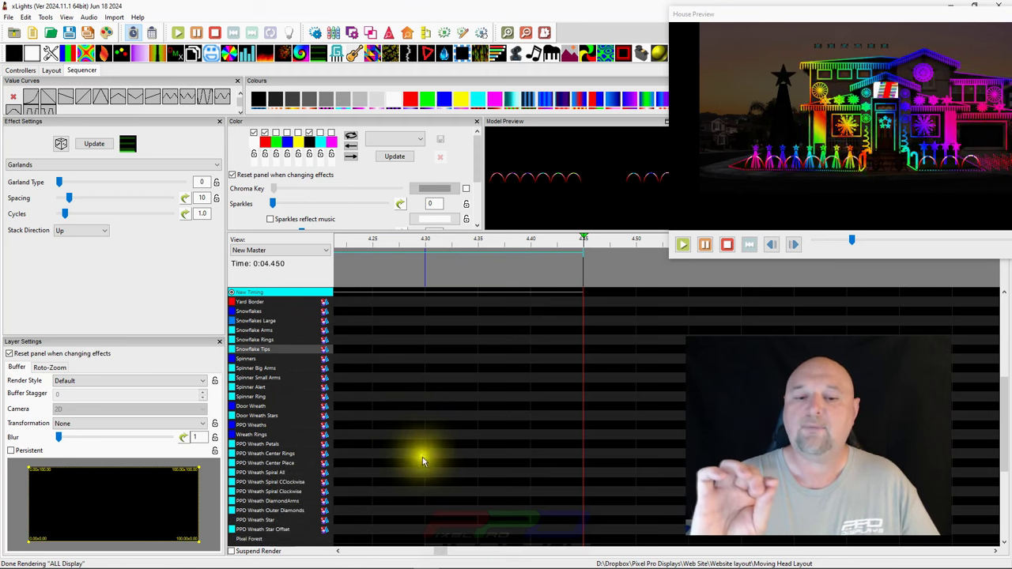
pyautogui.scroll(-7, 423, 467)
pyautogui.click(462, 398)
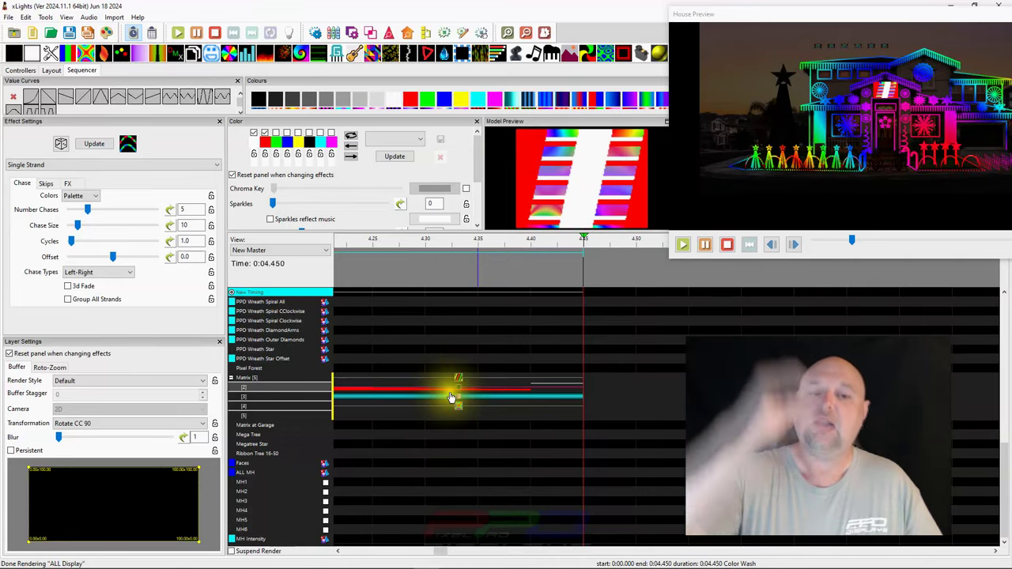
pyautogui.click(441, 407)
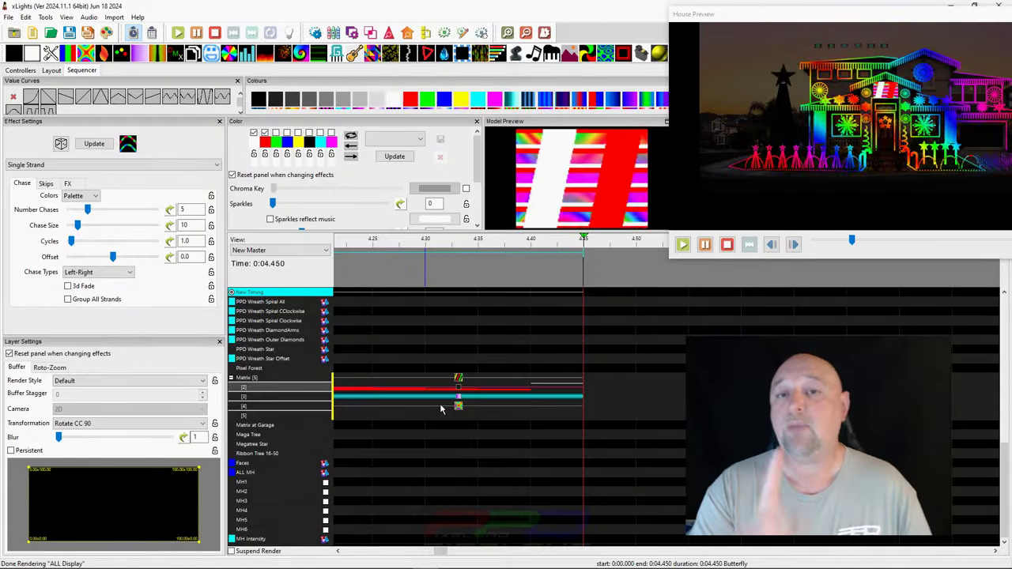
pyautogui.click(447, 399)
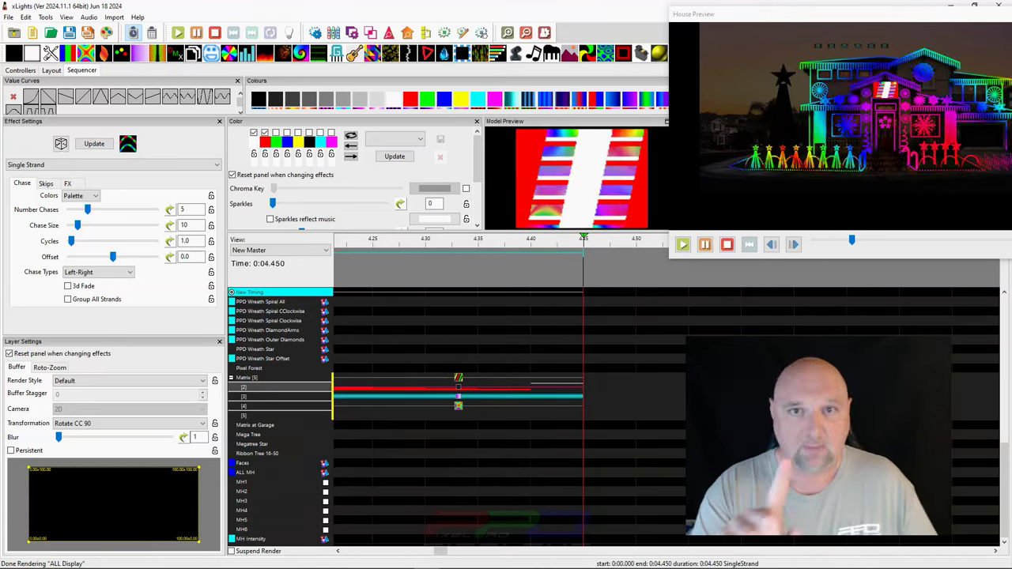
# Stop playback, untick Allow Blending Between Models in Sequence Settings, and click Done.
pyautogui.click(383, 362)
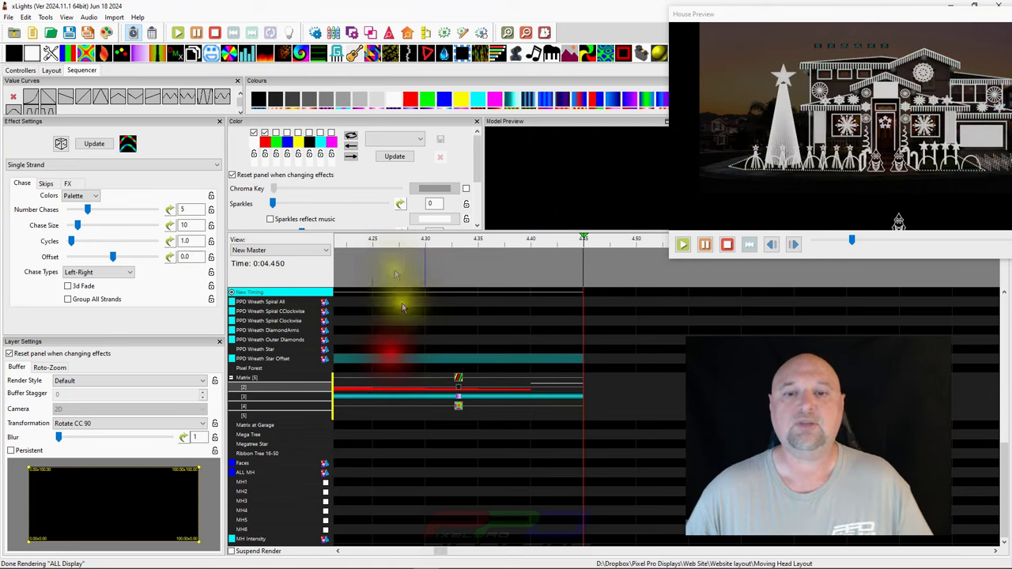
pyautogui.click(546, 33)
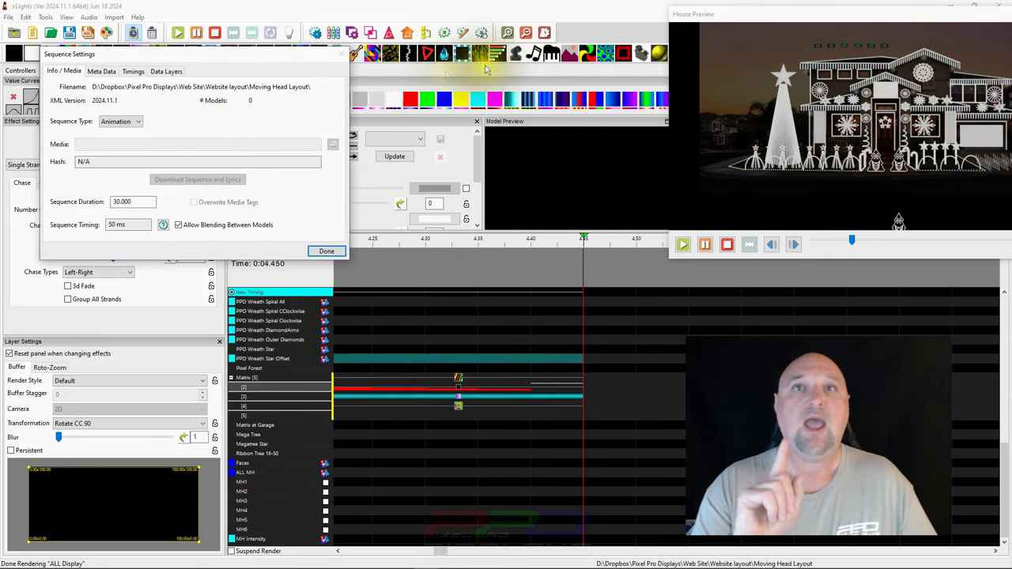
pyautogui.moveTo(117, 56); pyautogui.dragTo(222, 19)
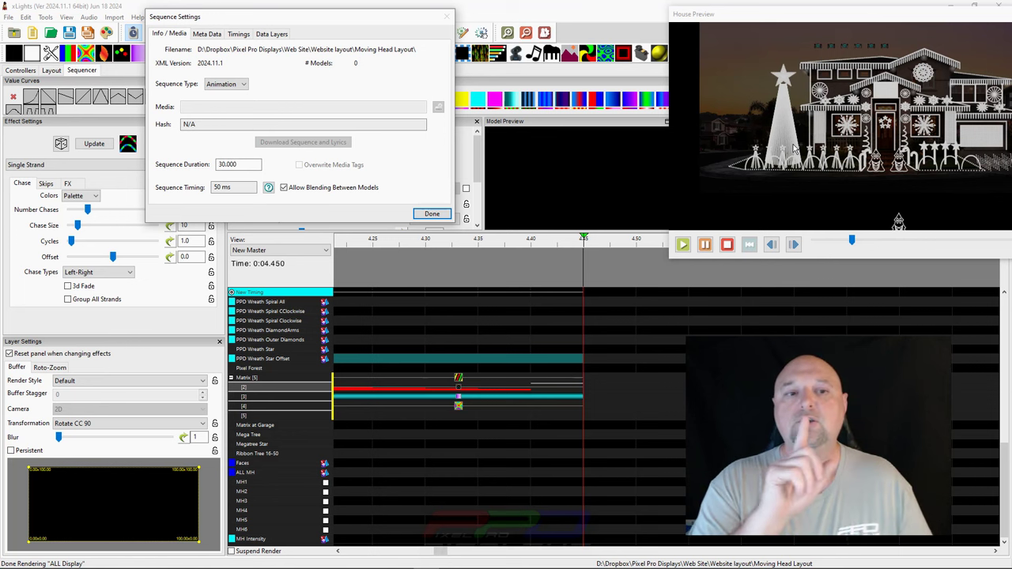
pyautogui.click(286, 190)
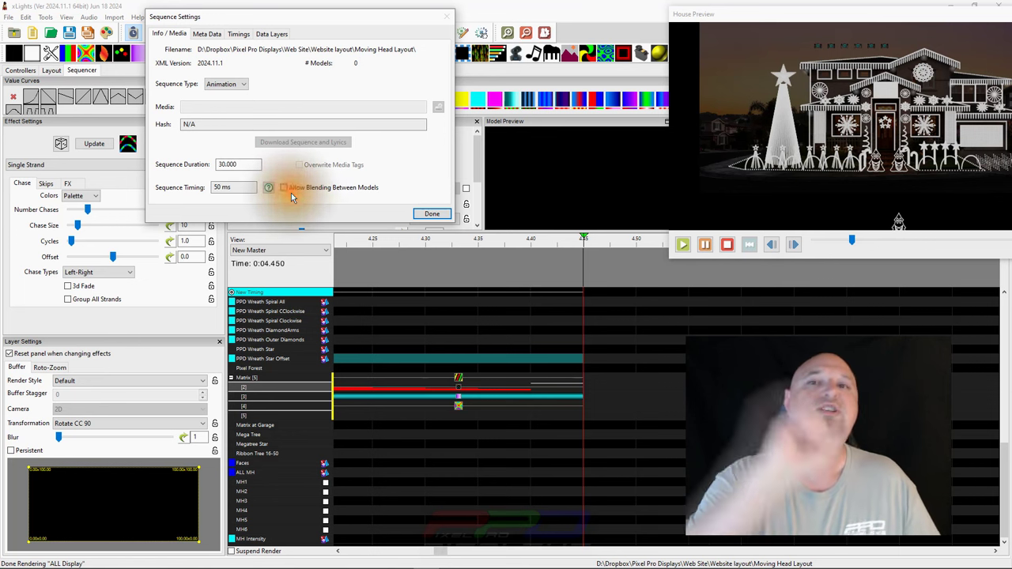
pyautogui.click(432, 214)
pyautogui.click(432, 215)
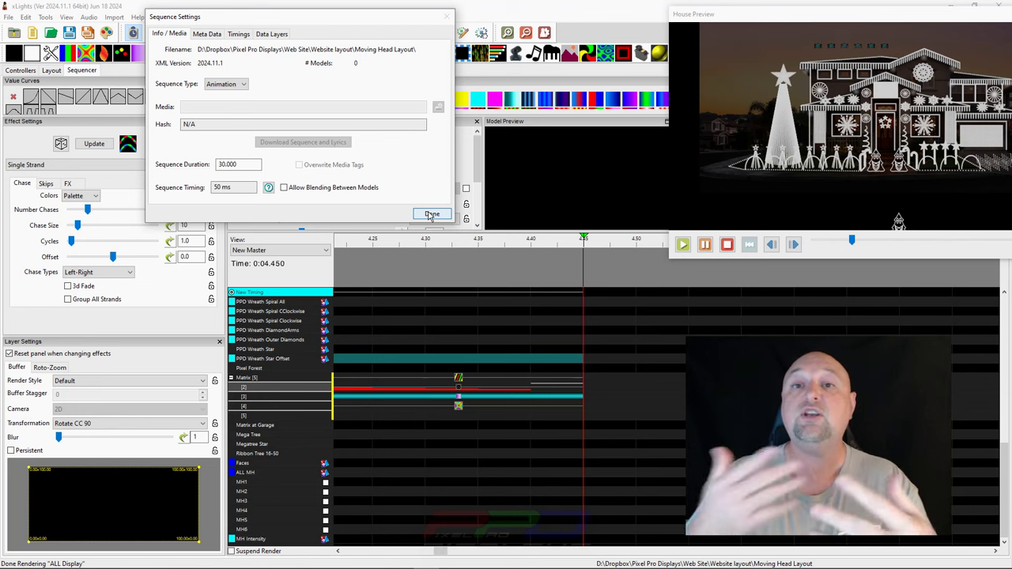
pyautogui.click(432, 214)
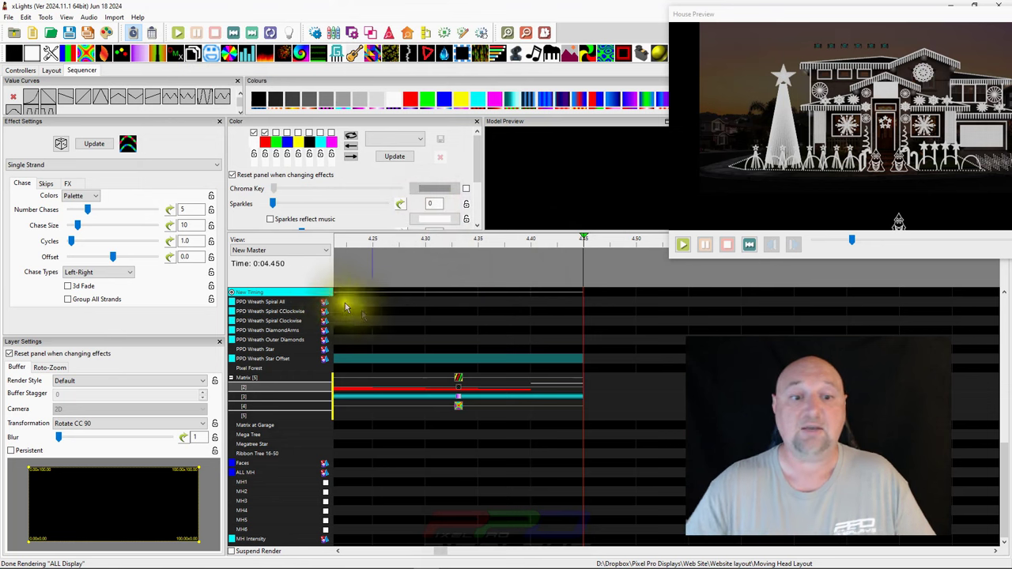
# Fill the ALL Display row's full time span with a solid white On effect.
pyautogui.scroll(2, 373, 319)
pyautogui.scroll(5, 373, 320)
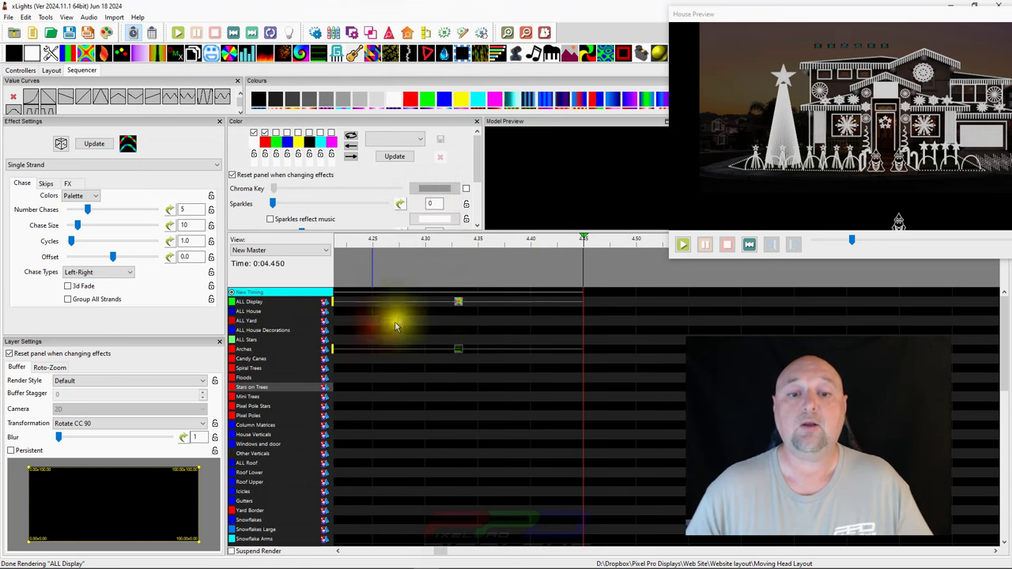
pyautogui.click(460, 304)
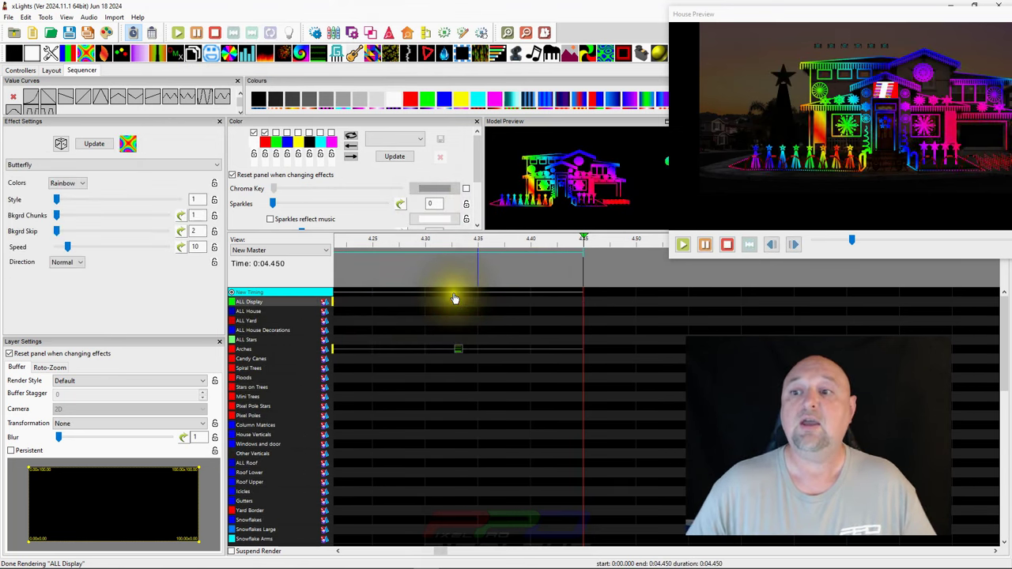
pyautogui.click(417, 307)
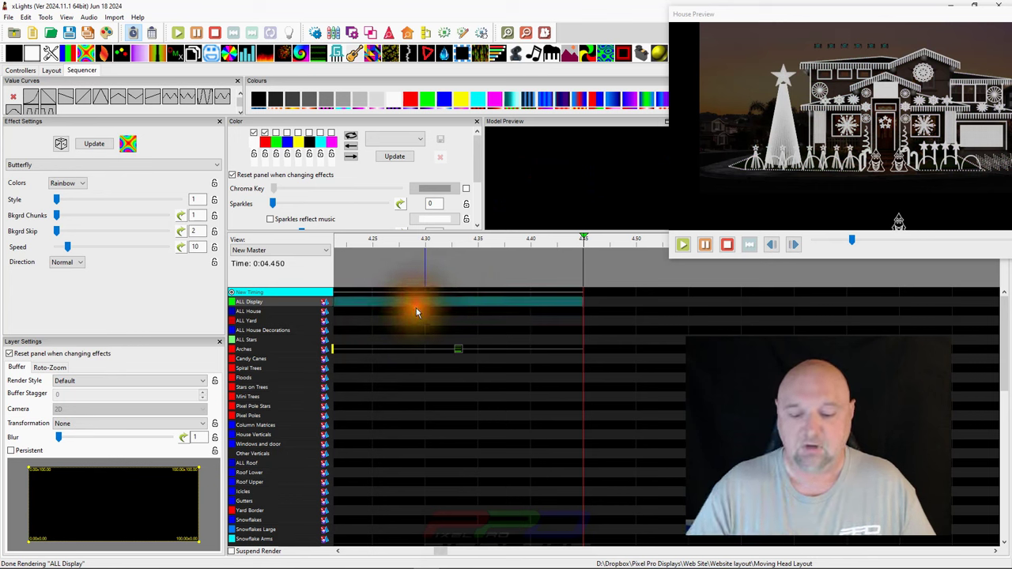
pyautogui.click(363, 312)
pyautogui.click(373, 320)
pyautogui.click(387, 316)
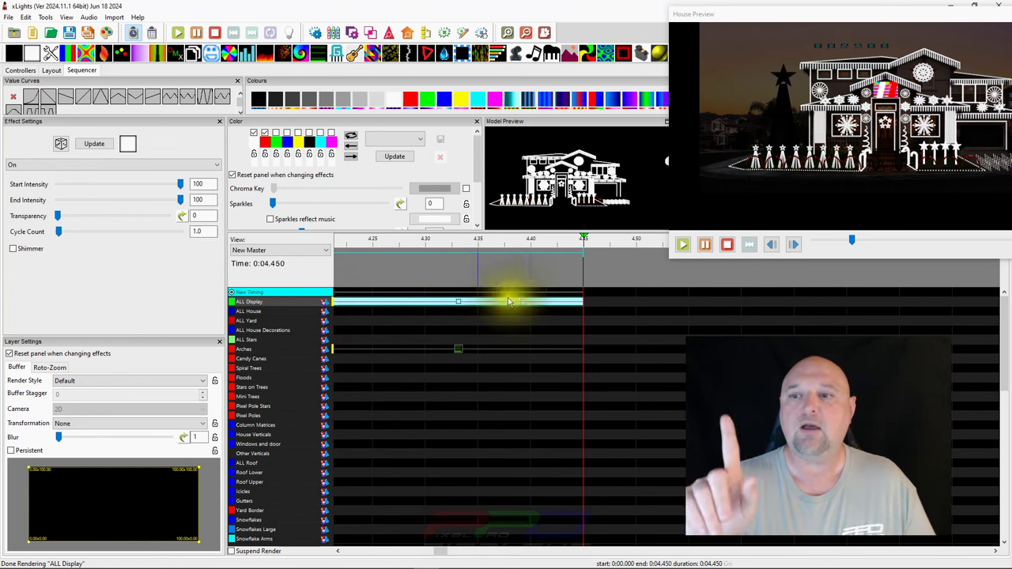
# Enable six more palette colours on the Arches Garlands effect.
pyautogui.click(459, 347)
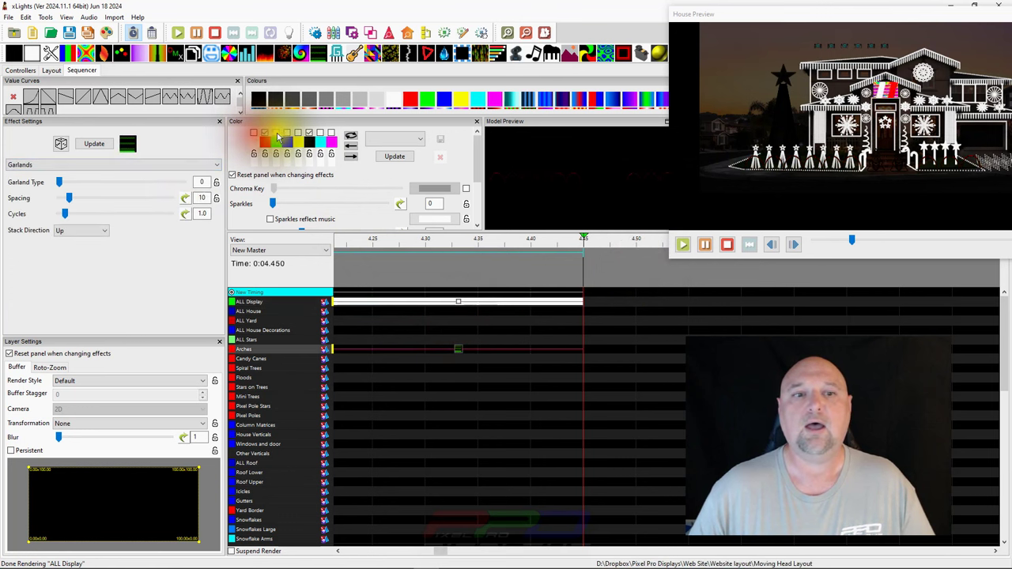
pyautogui.click(276, 132)
pyautogui.click(286, 132)
pyautogui.click(297, 132)
pyautogui.click(309, 132)
pyautogui.click(320, 132)
pyautogui.click(330, 132)
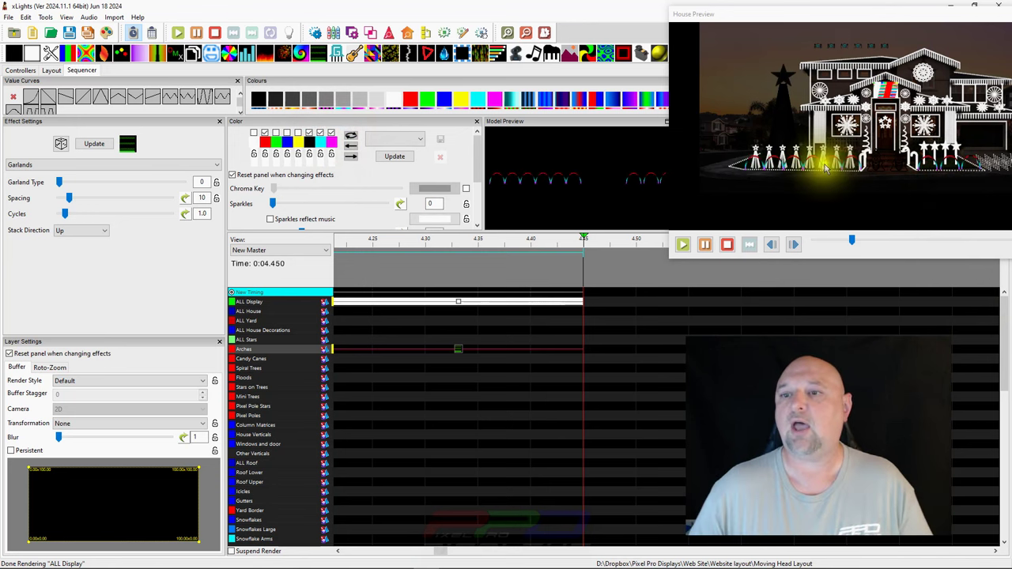
pyautogui.scroll(5, 787, 142)
# Expand ALL Display to list its members such as ALL House, ALL Yard, Arches and Mini Trees.
pyautogui.moveTo(780, 101); pyautogui.dragTo(795, 77)
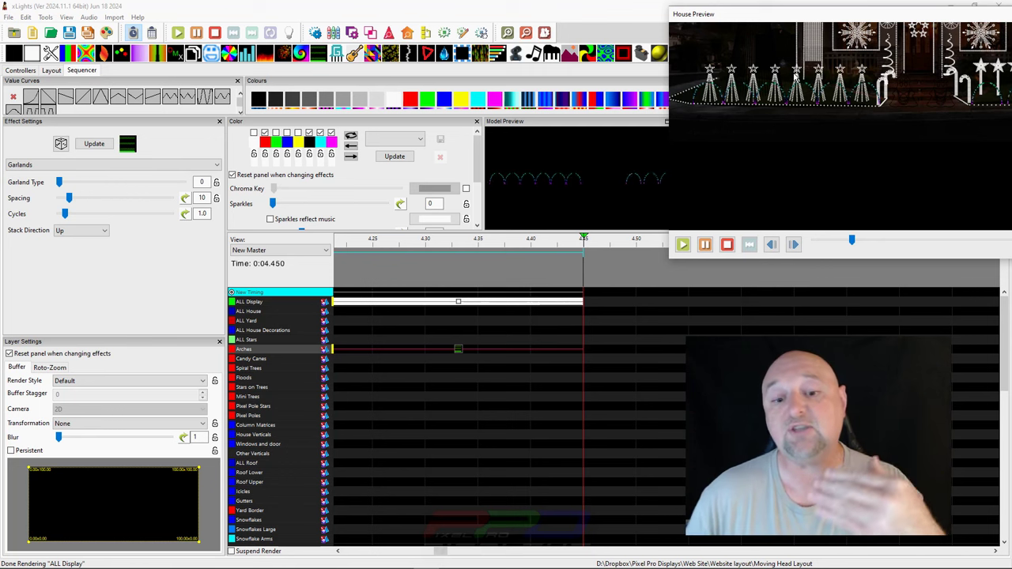
pyautogui.click(459, 355)
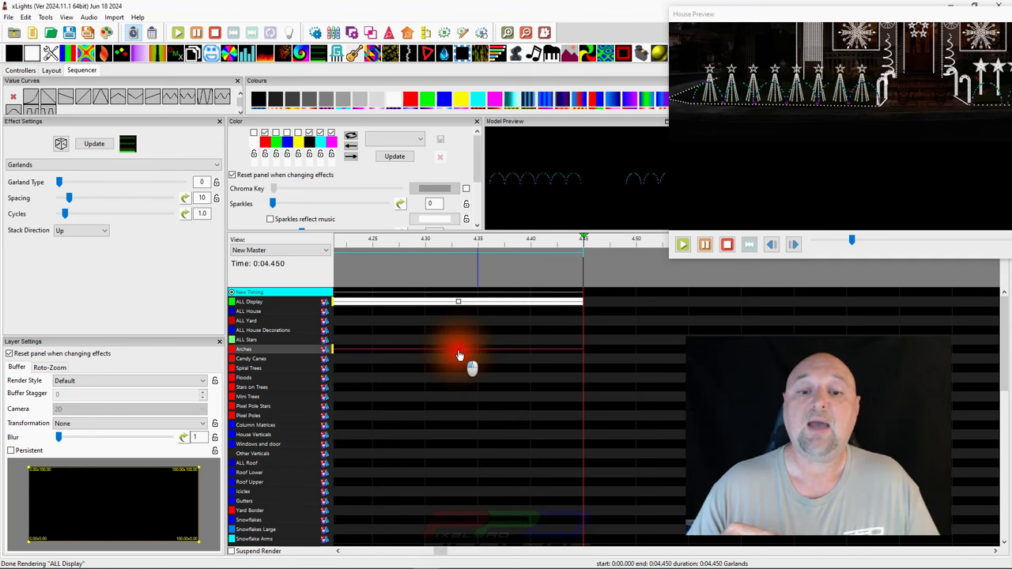
pyautogui.click(450, 301)
pyautogui.moveTo(245, 301); pyautogui.dragTo(250, 335)
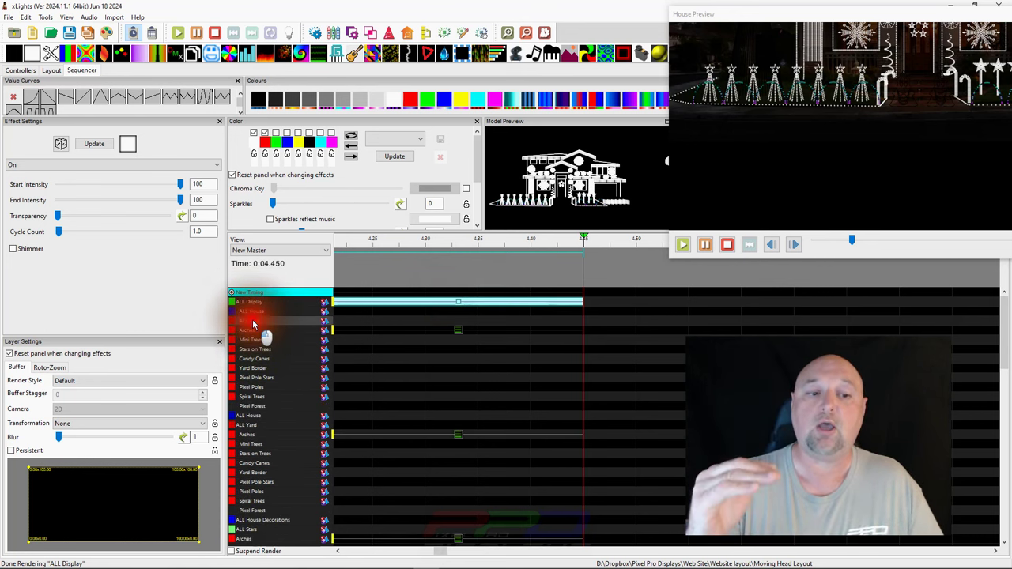
# Collapse the ALL Display group, pan the preview to the whole house, and select the empty Arches span.
pyautogui.doubleClick(254, 324)
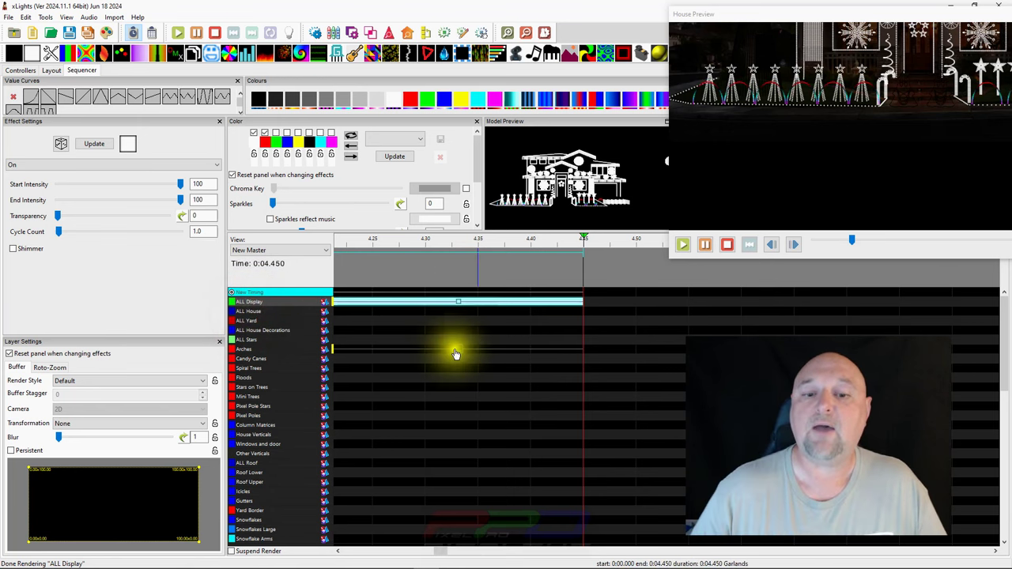
pyautogui.click(456, 353)
pyautogui.click(464, 303)
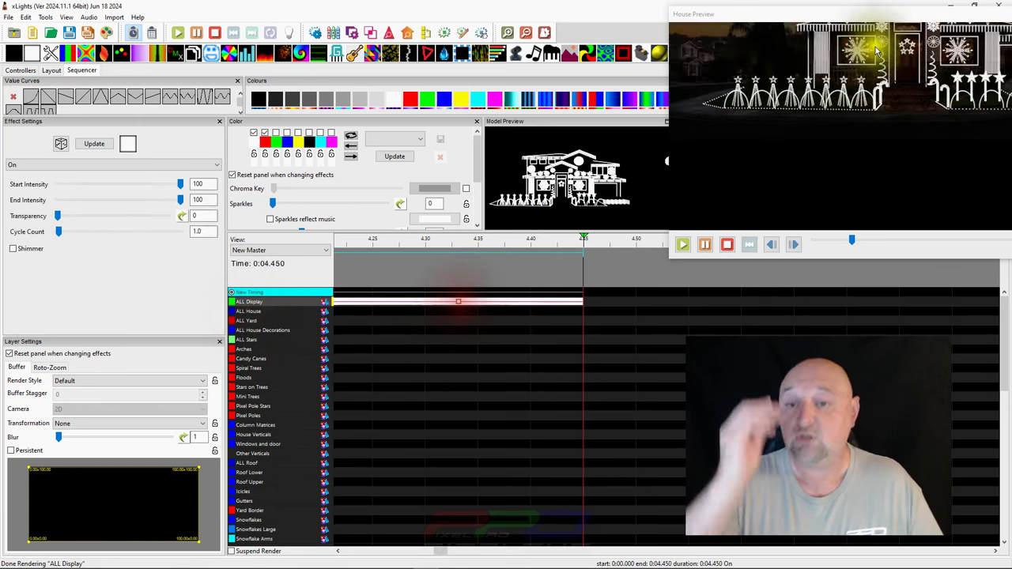
pyautogui.moveTo(838, 61); pyautogui.dragTo(806, 162)
pyautogui.click(372, 351)
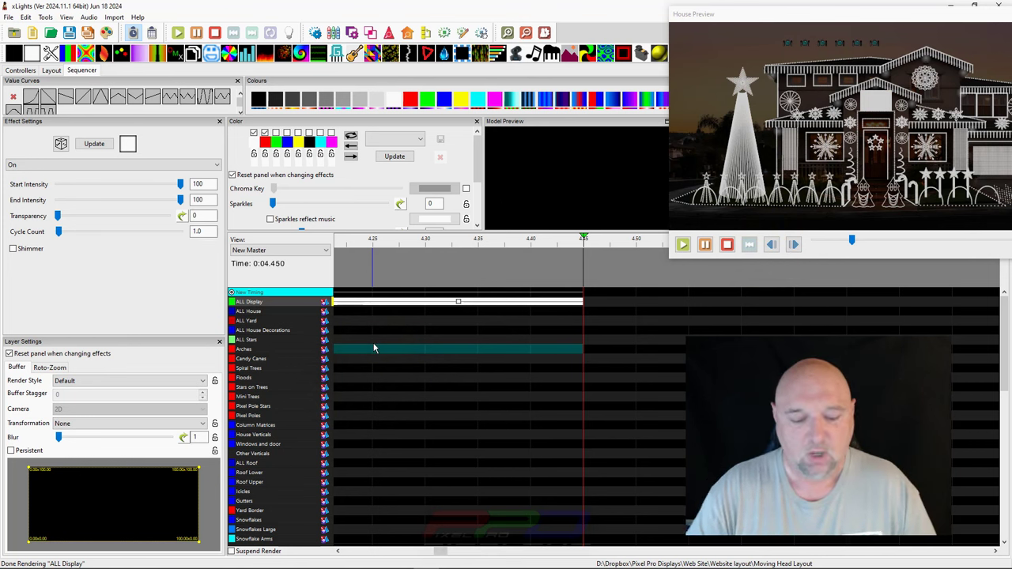
# Place a Garlands effect on the Arches with the sixth and seventh palette colours enabled.
pyautogui.click(374, 348)
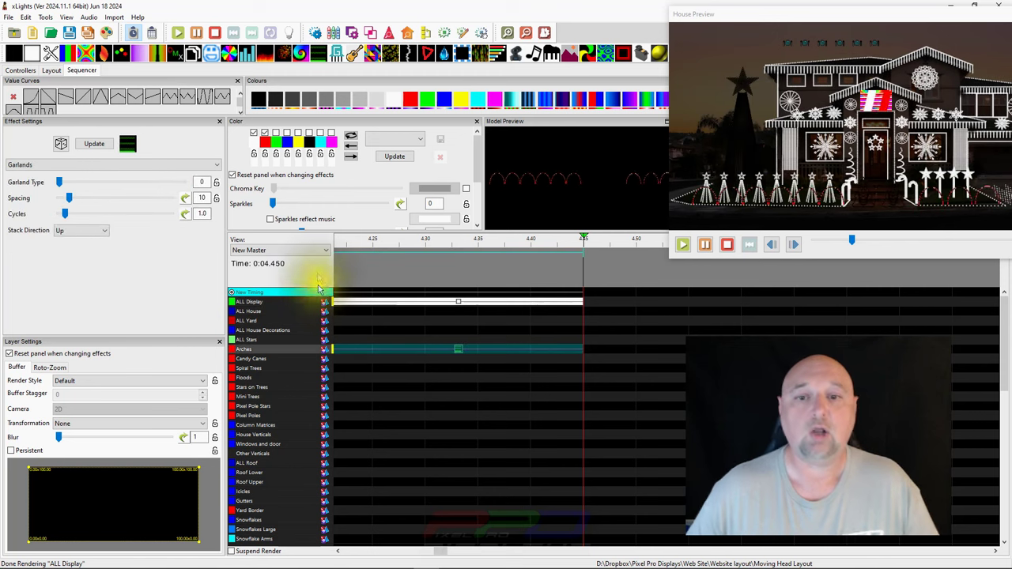
pyautogui.click(321, 132)
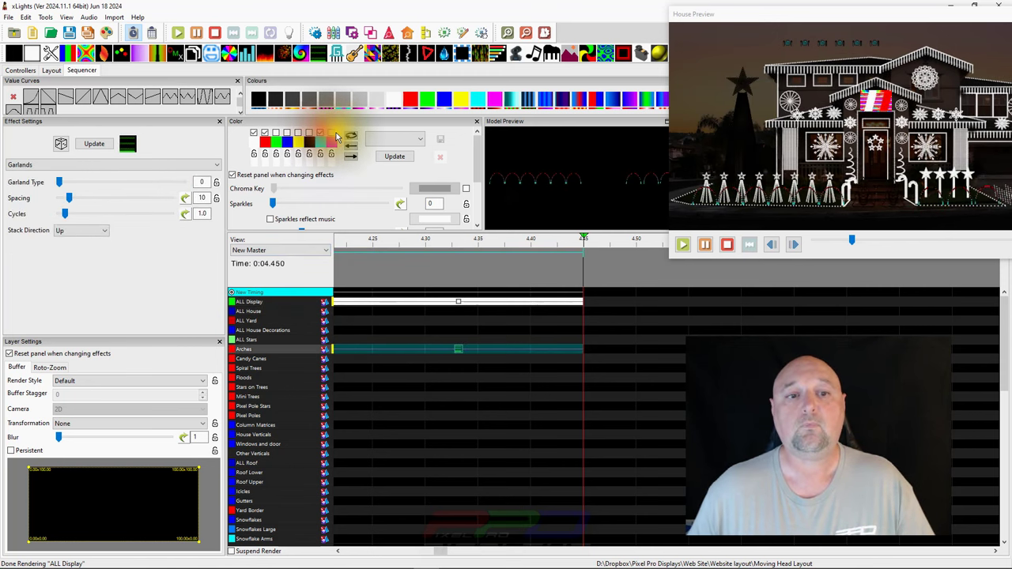
pyautogui.click(331, 132)
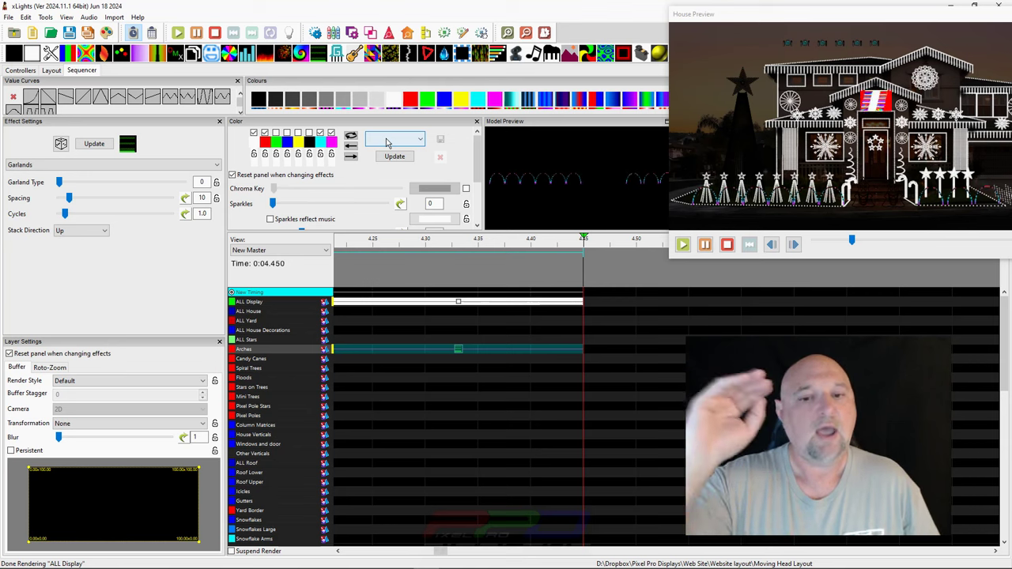
pyautogui.click(486, 429)
pyautogui.click(461, 349)
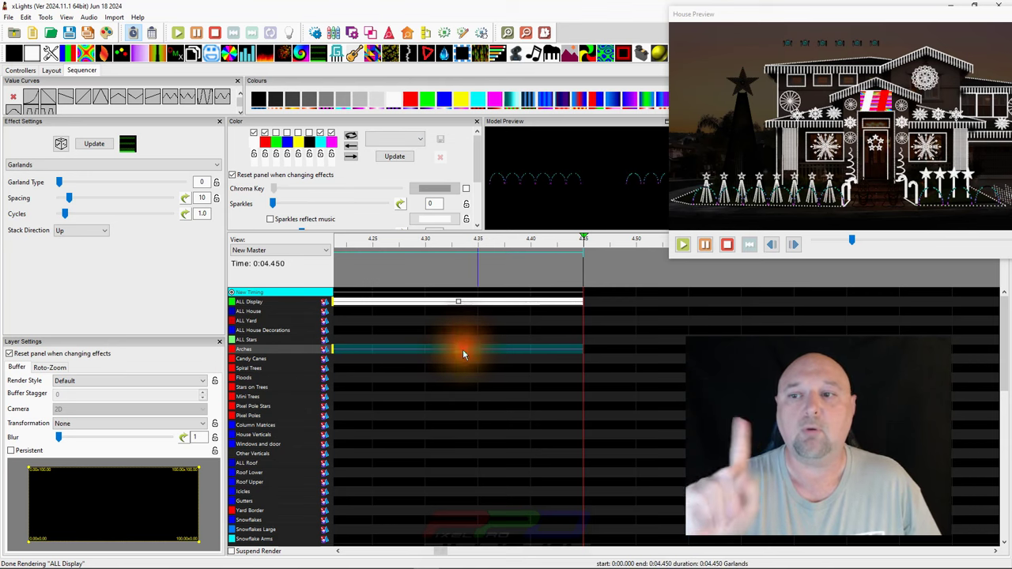
pyautogui.click(462, 303)
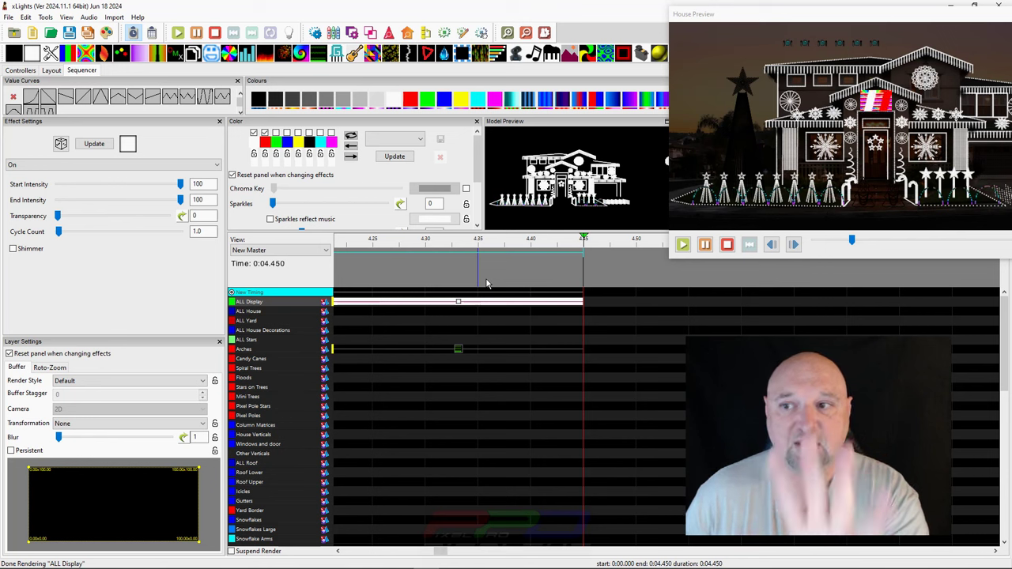
# Add an effect across the 0–4.45 s span of the Snowflakes row and set its palette to green.
pyautogui.click(443, 366)
pyautogui.scroll(-2, 408, 408)
pyautogui.scroll(-8, 400, 423)
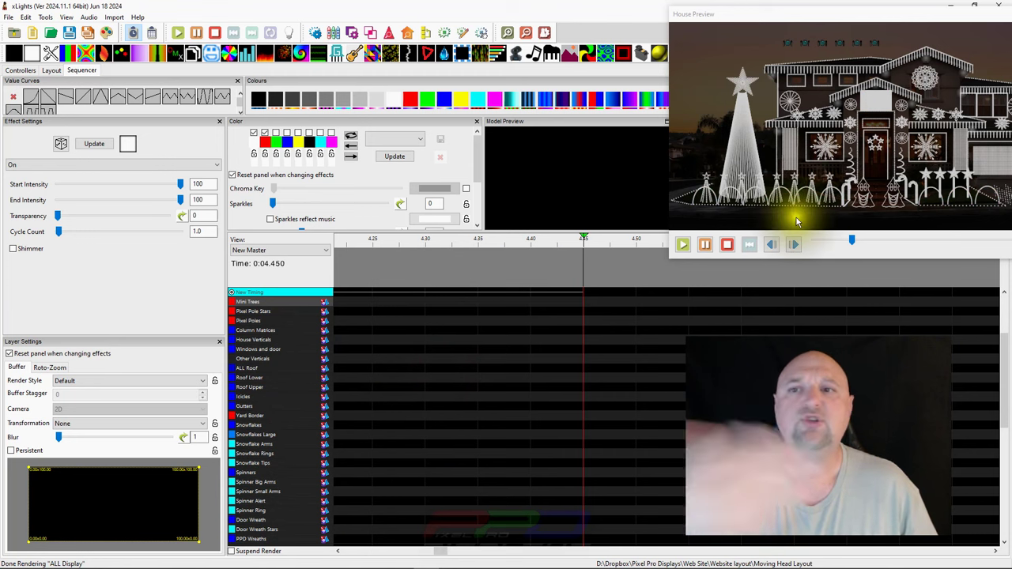
pyautogui.click(399, 425)
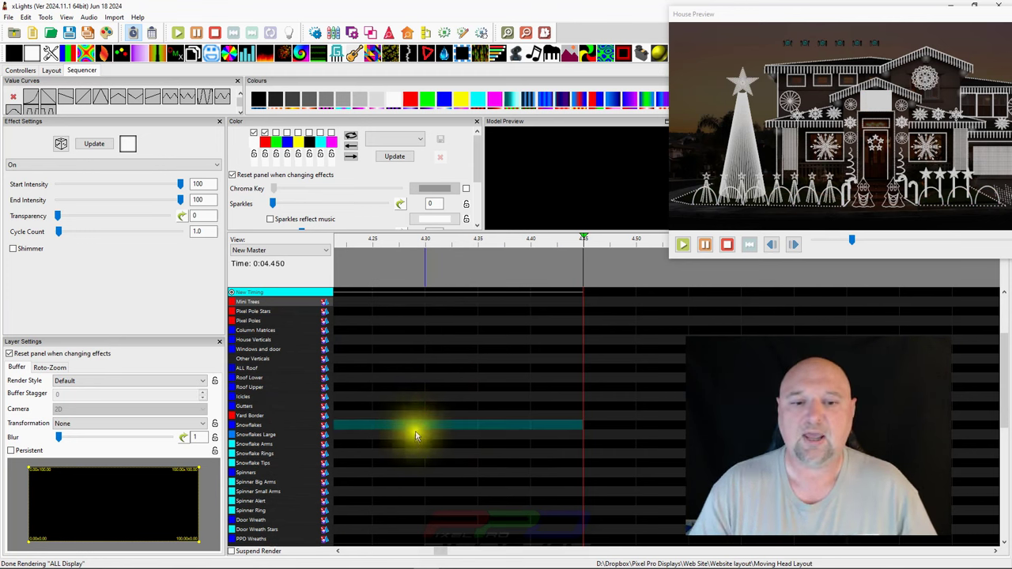
pyautogui.click(413, 427)
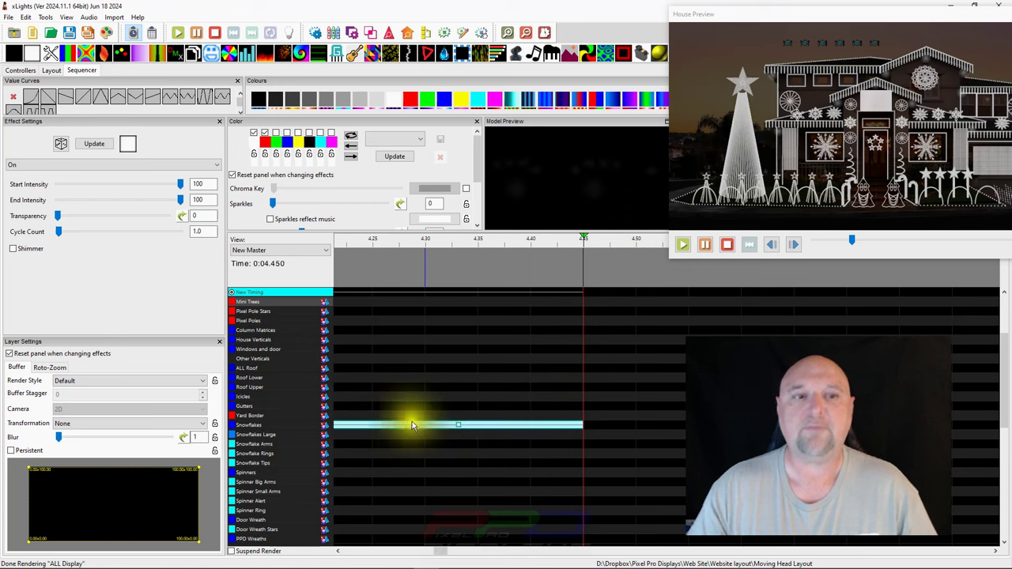
pyautogui.click(261, 134)
pyautogui.click(261, 134)
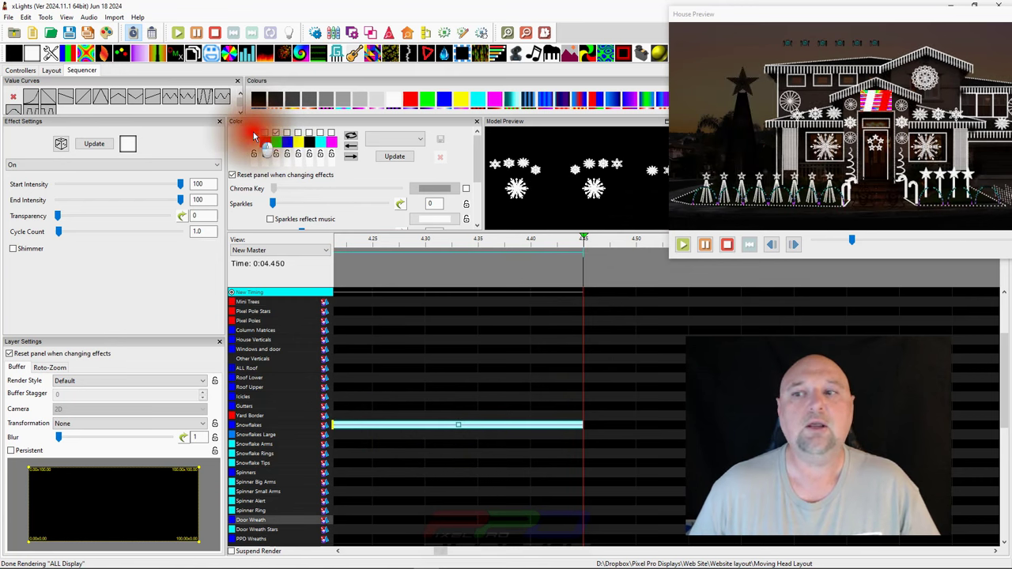
pyautogui.click(276, 132)
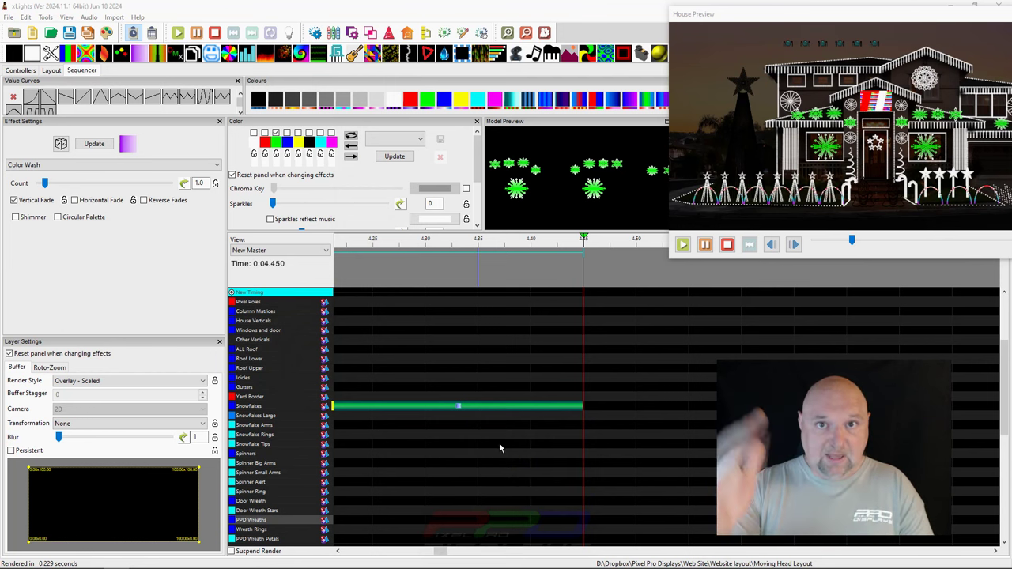
# Switch the Matrix Butterfly effect's colour mode from Rainbow to Palette.
pyautogui.scroll(-2, 484, 474)
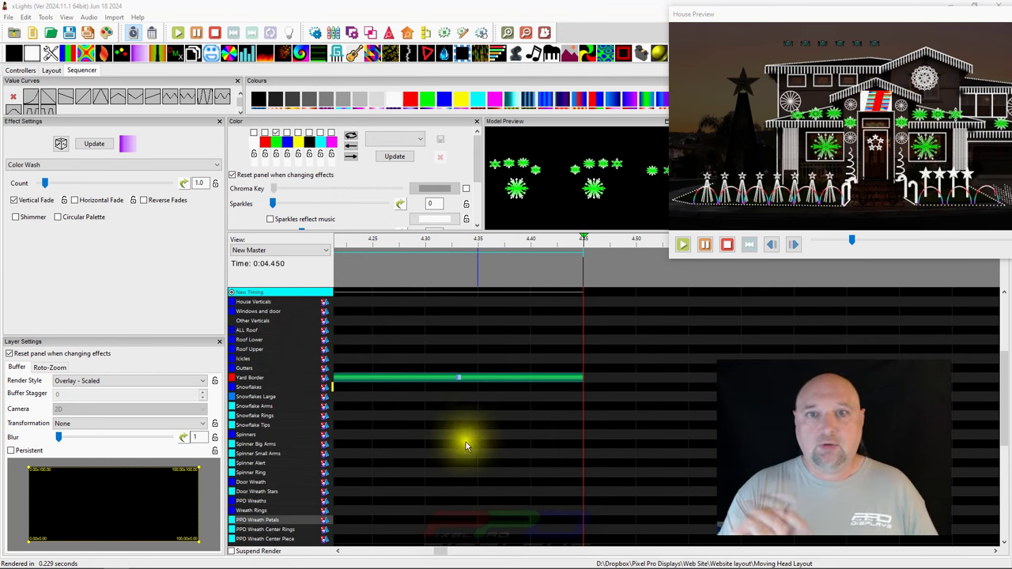
pyautogui.scroll(-10, 466, 442)
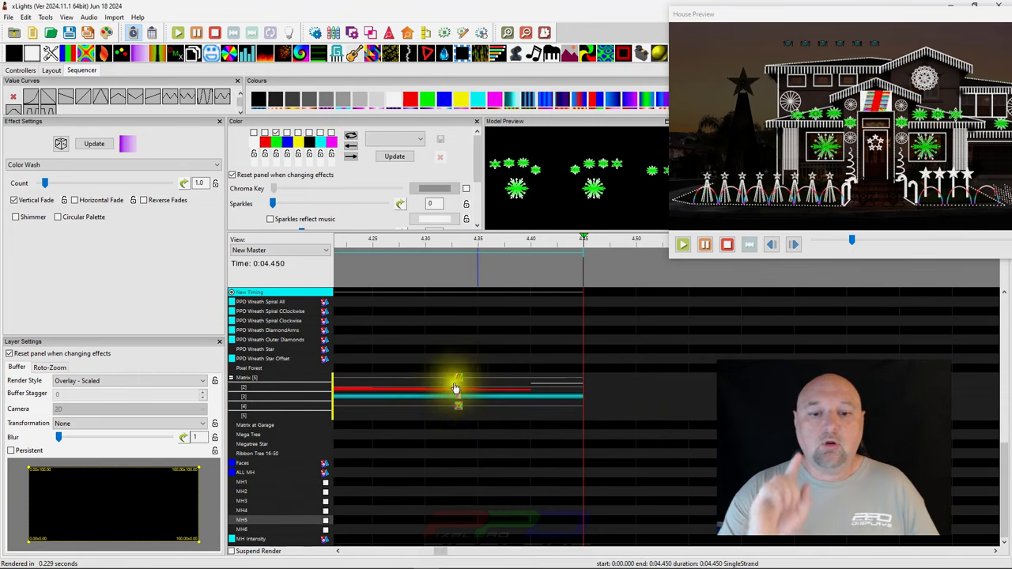
pyautogui.click(458, 405)
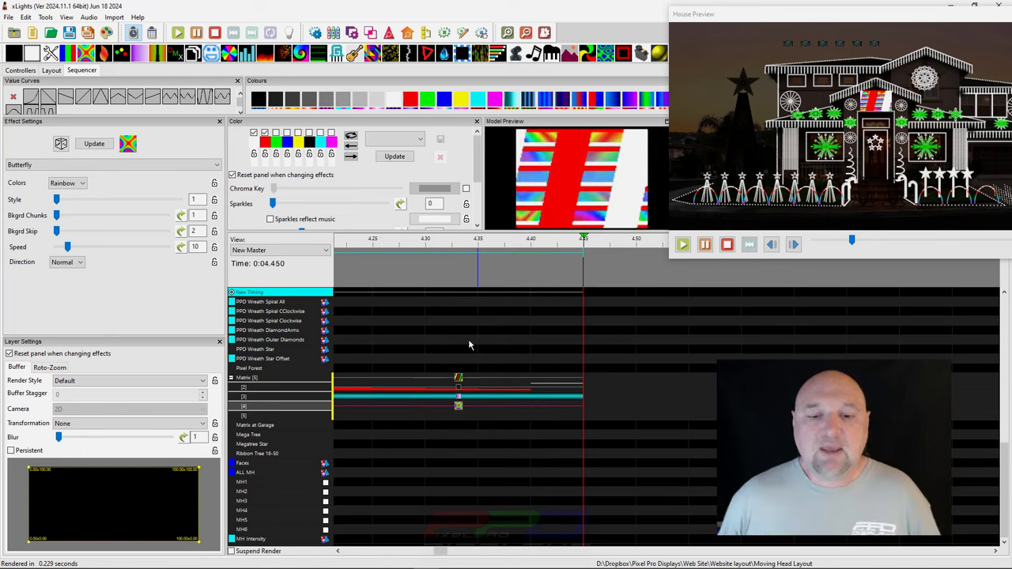
pyautogui.click(74, 187)
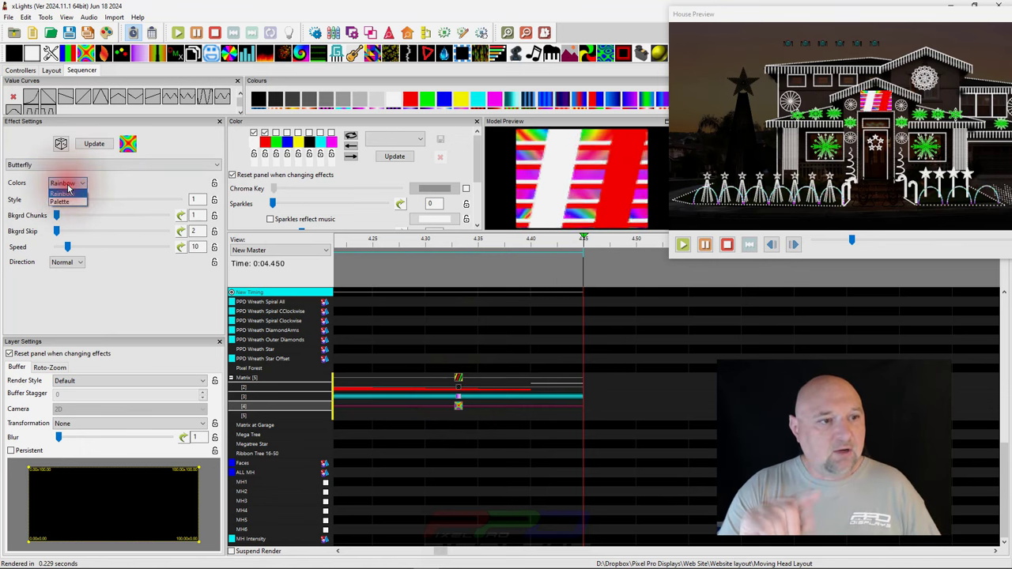
pyautogui.click(59, 204)
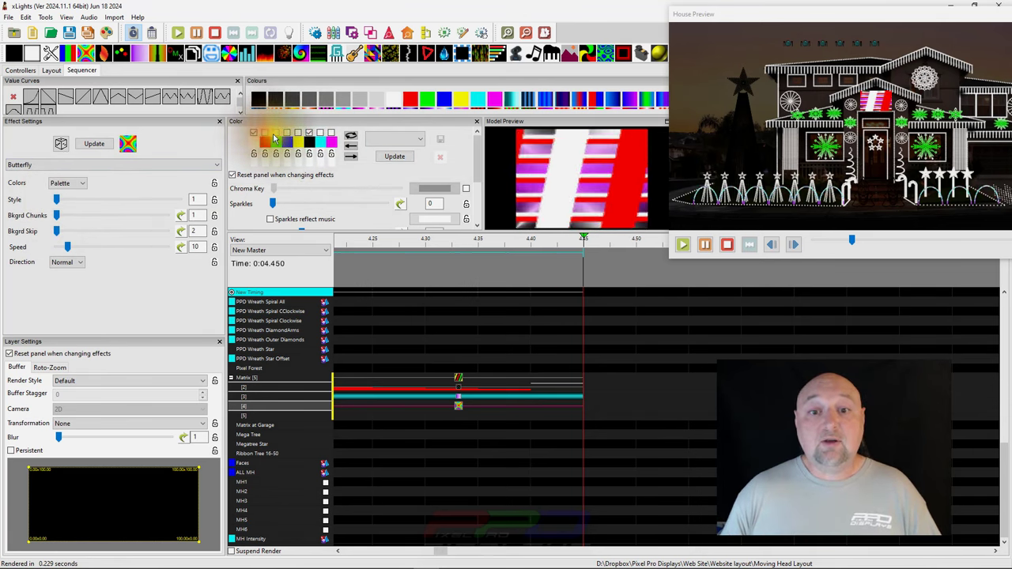
pyautogui.scroll(-5, 351, 283)
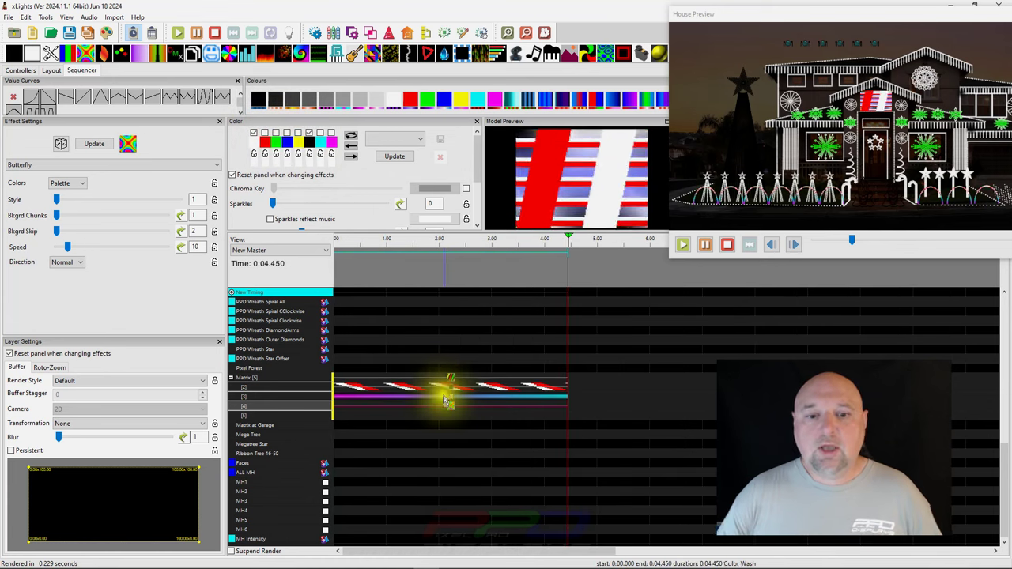
pyautogui.moveTo(451, 405); pyautogui.dragTo(690, 417)
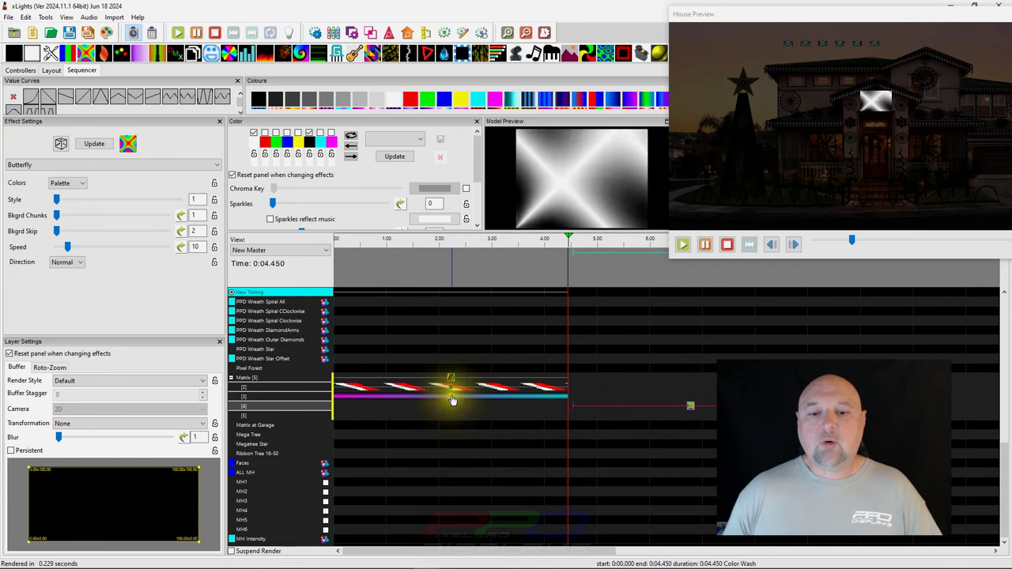
pyautogui.moveTo(689, 412)
pyautogui.mouseDown()
pyautogui.moveTo(425, 430)
pyautogui.moveTo(449, 404)
pyautogui.moveTo(689, 408)
pyautogui.mouseUp()
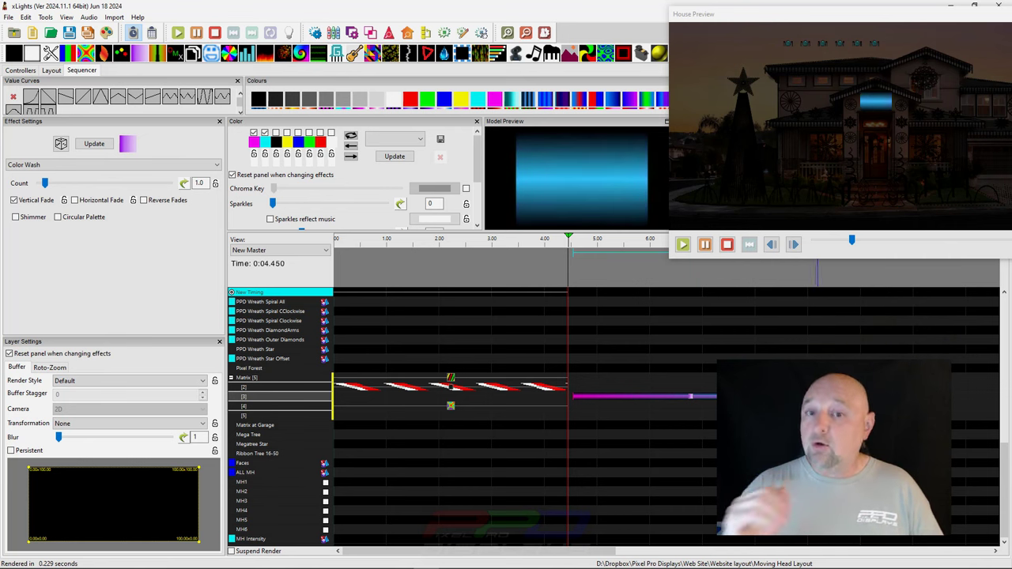
pyautogui.click(691, 397)
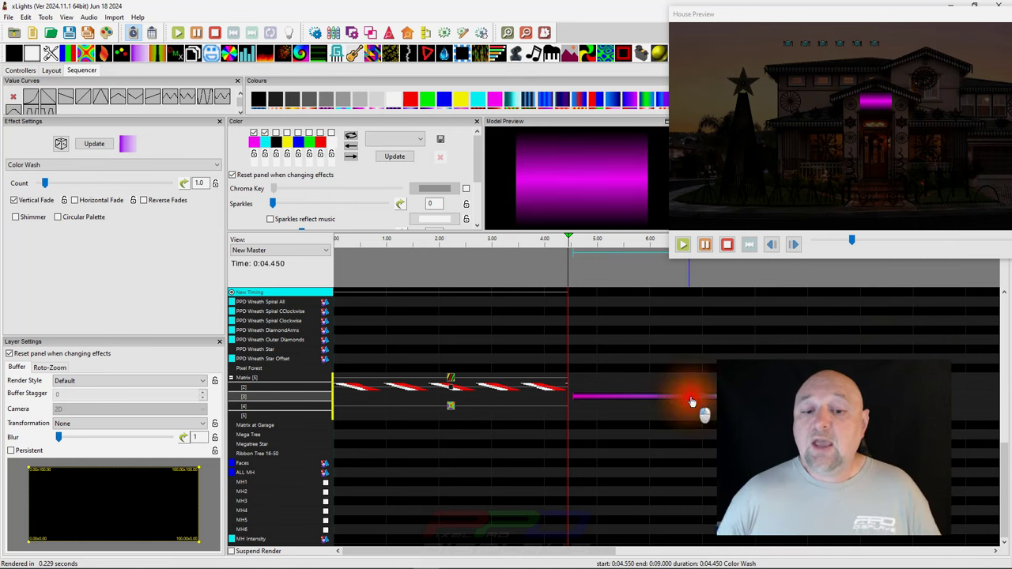
pyautogui.click(449, 406)
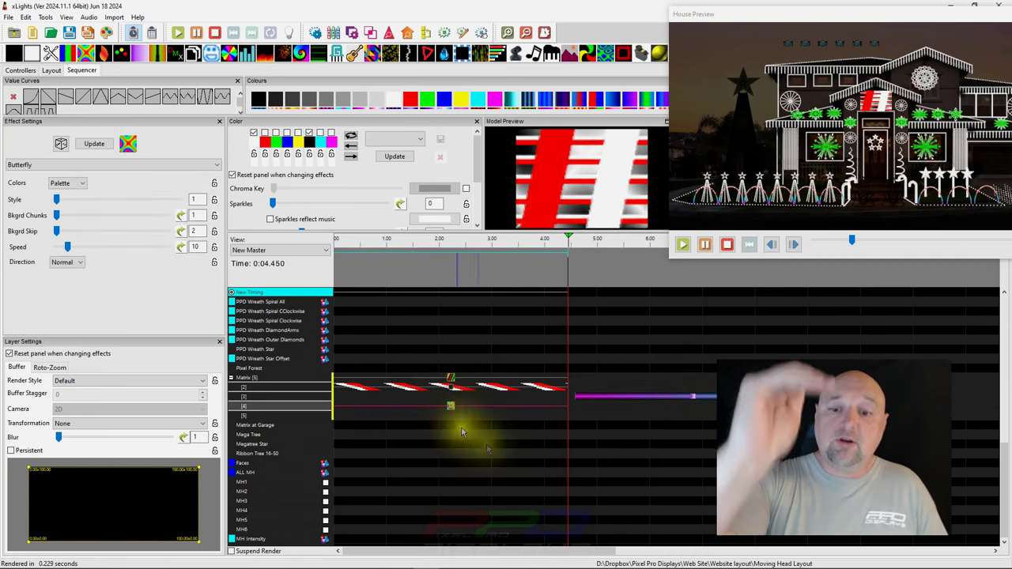
pyautogui.moveTo(694, 398); pyautogui.dragTo(428, 401)
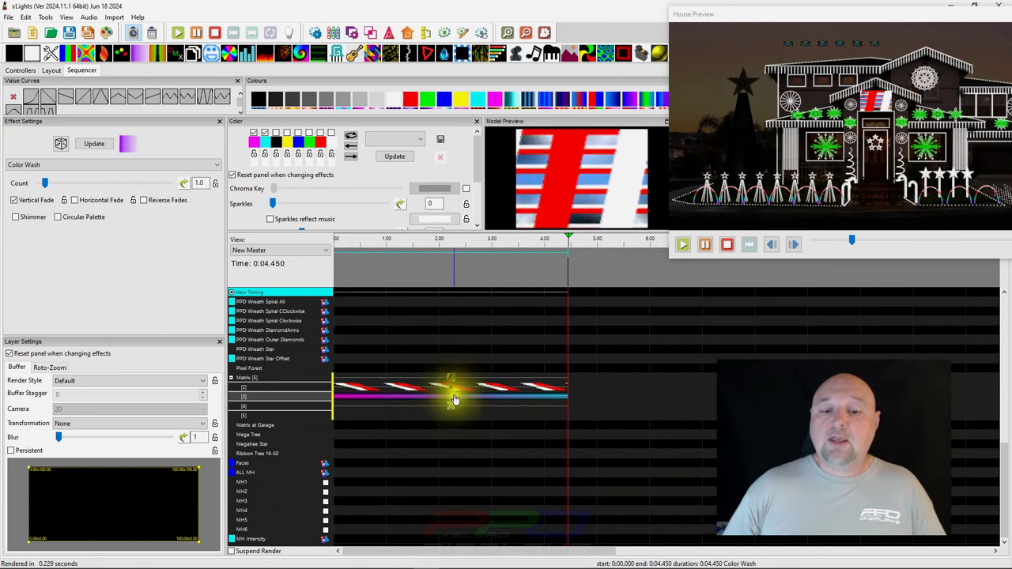
# Make the Single Strand chevrons blue and the Spirals green, with Palette Rep 3 and 3D.
pyautogui.moveTo(451, 387)
pyautogui.mouseDown()
pyautogui.moveTo(511, 401)
pyautogui.moveTo(452, 402)
pyautogui.mouseUp()
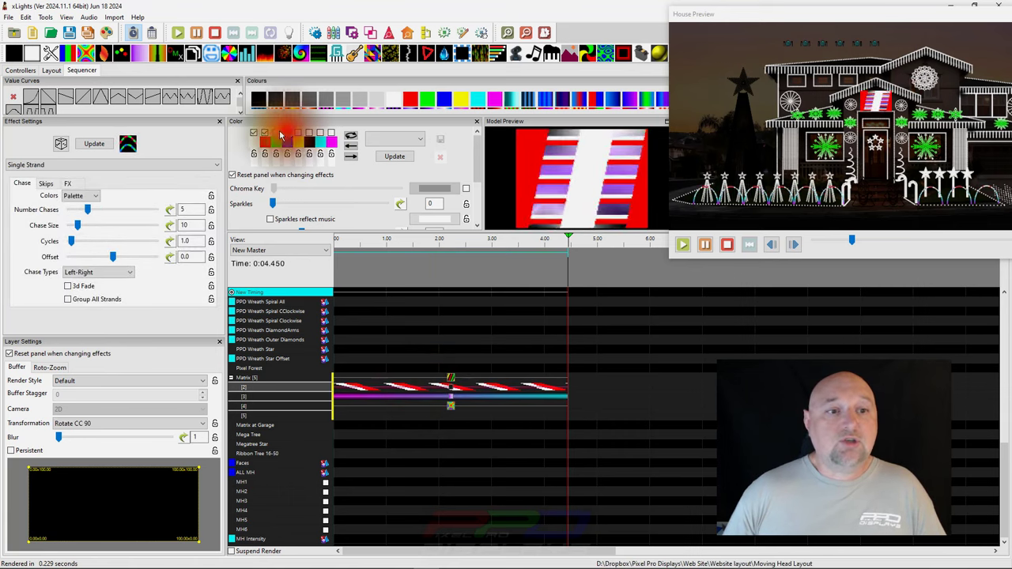
pyautogui.click(253, 133)
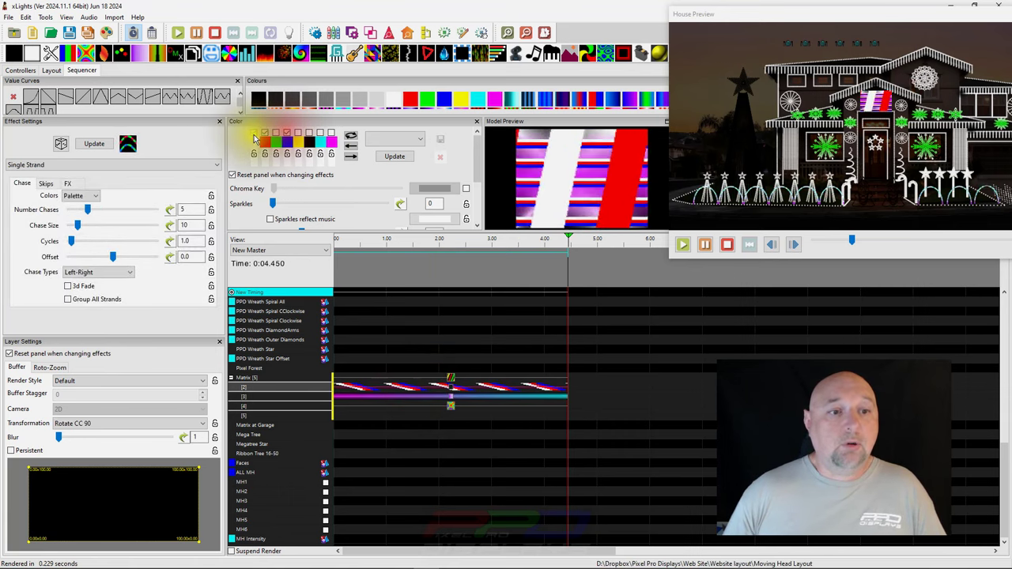
pyautogui.click(451, 378)
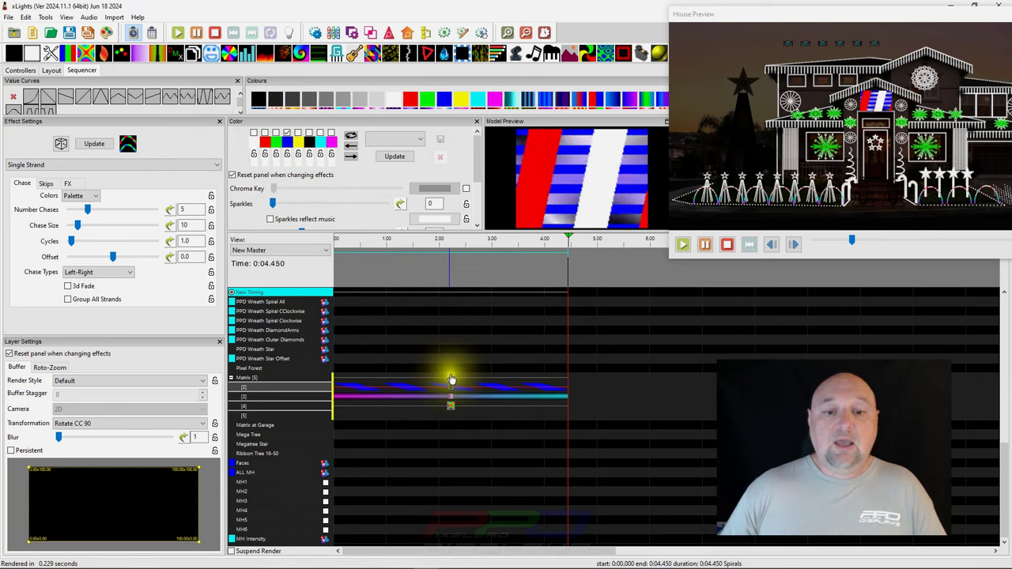
pyautogui.click(274, 134)
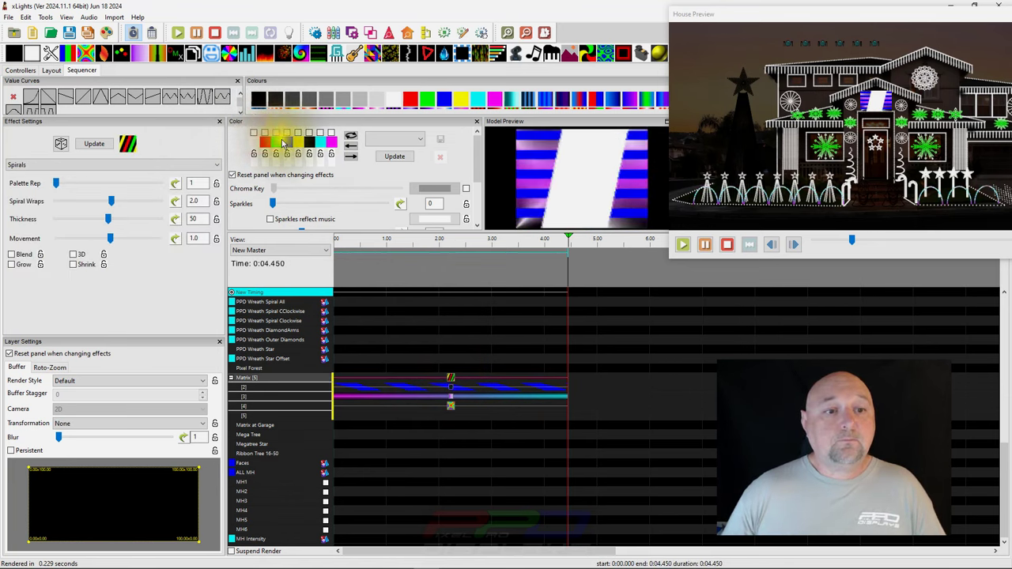
pyautogui.click(276, 132)
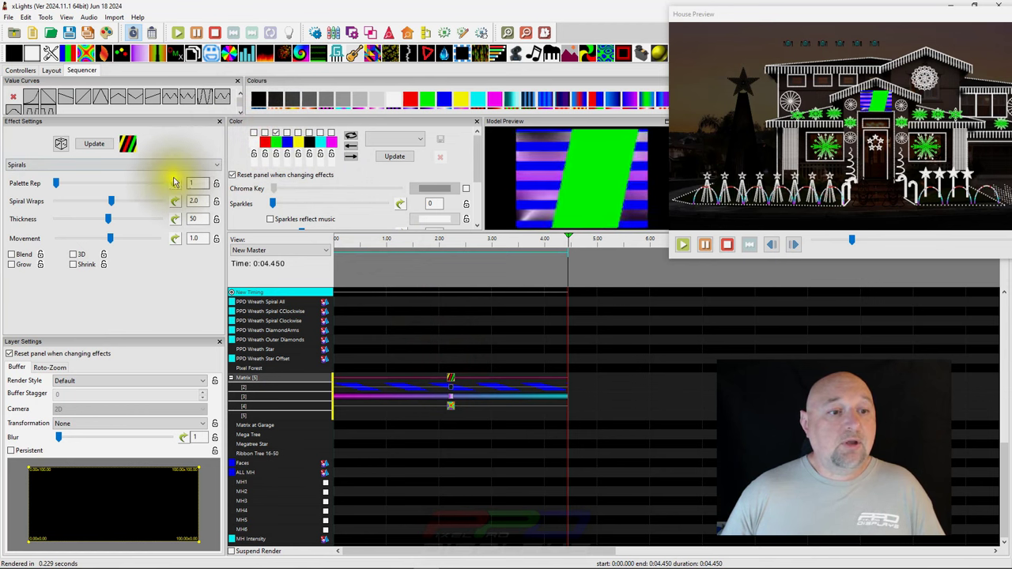
pyautogui.click(150, 182)
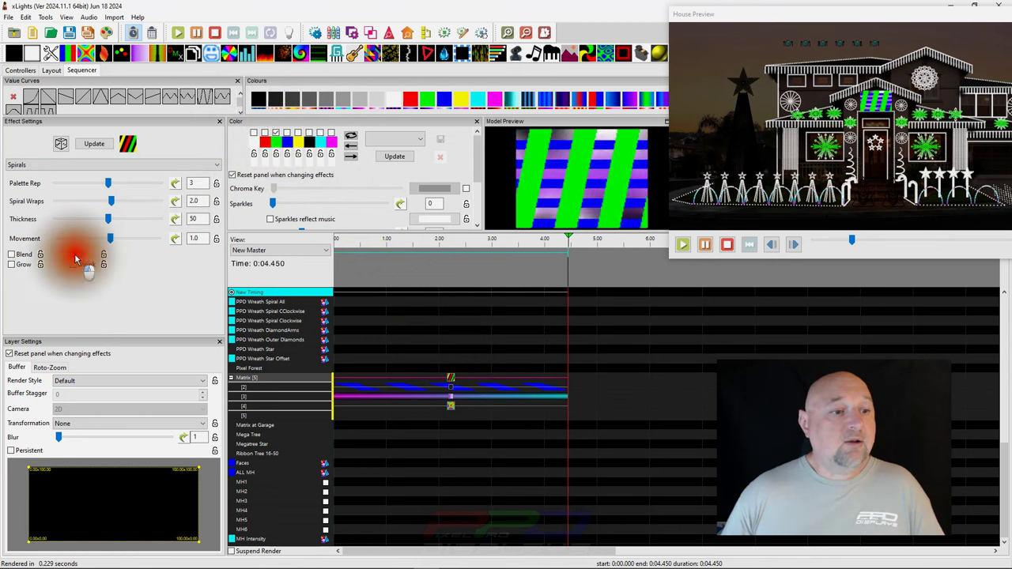
pyautogui.click(76, 257)
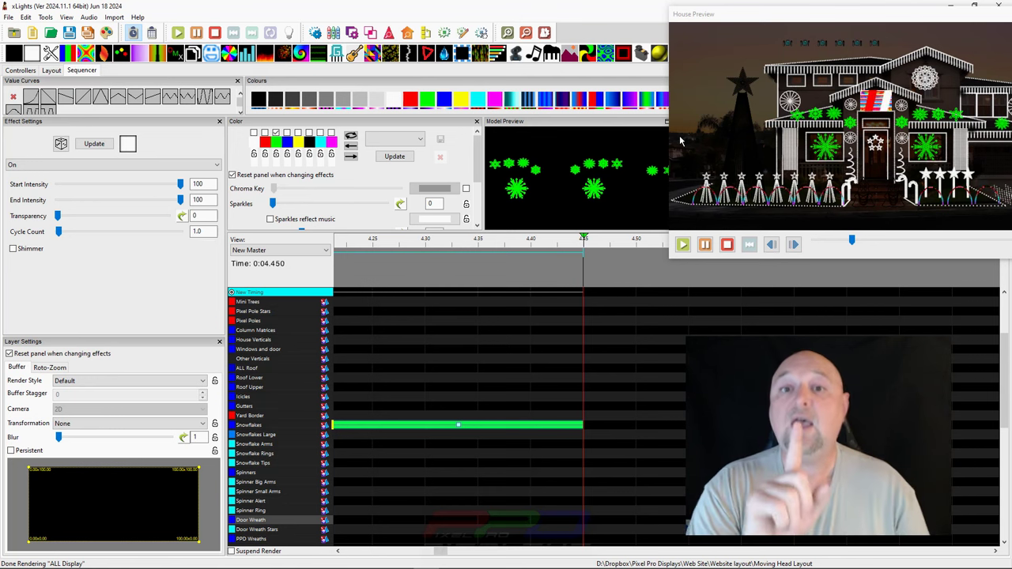
# Give the Snowflakes Color Wash the Overlay - Scaled render style with Vertical Fade enabled.
pyautogui.click(463, 426)
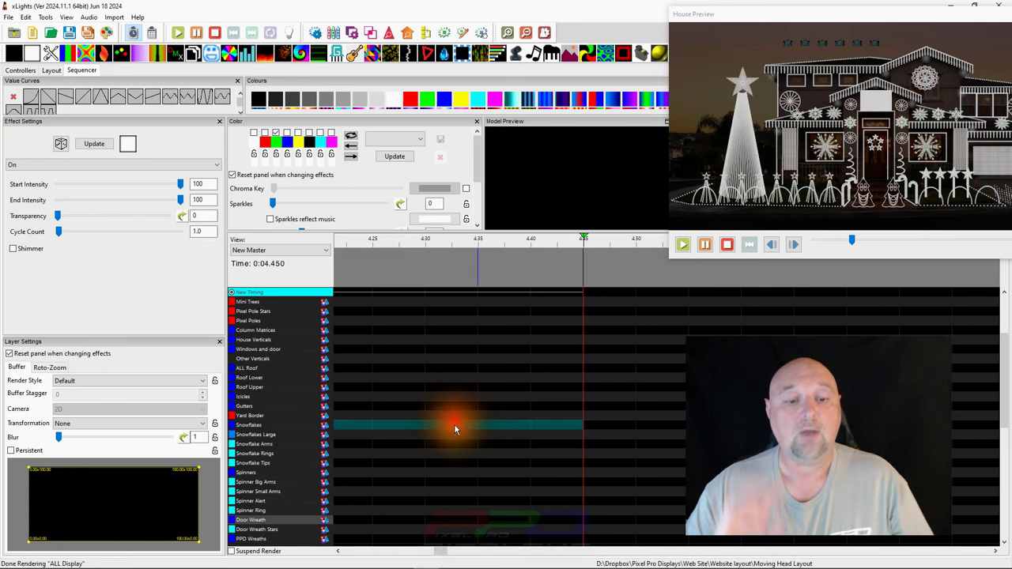
pyautogui.click(455, 420)
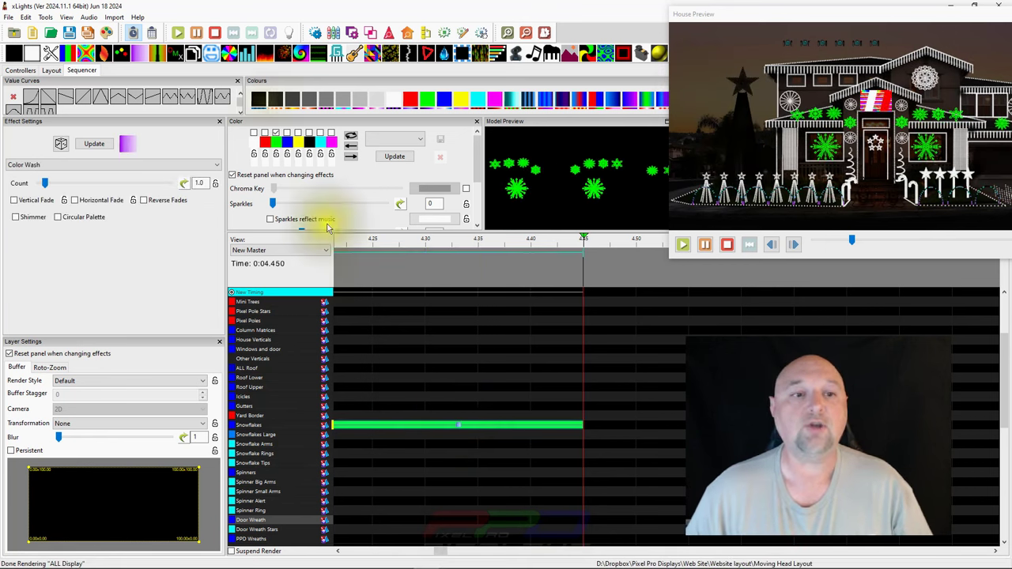
pyautogui.click(79, 381)
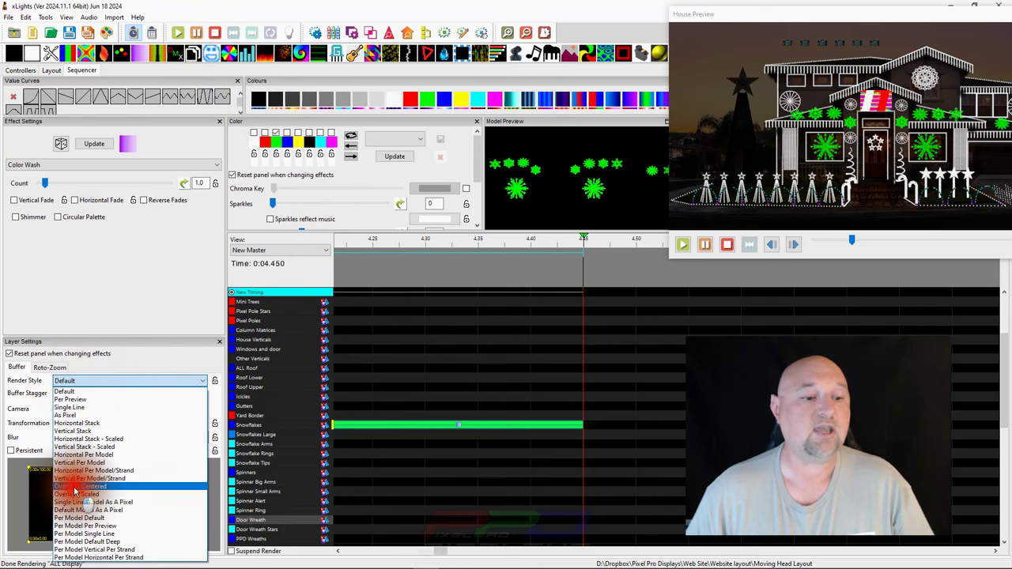
pyautogui.click(71, 495)
pyautogui.click(31, 201)
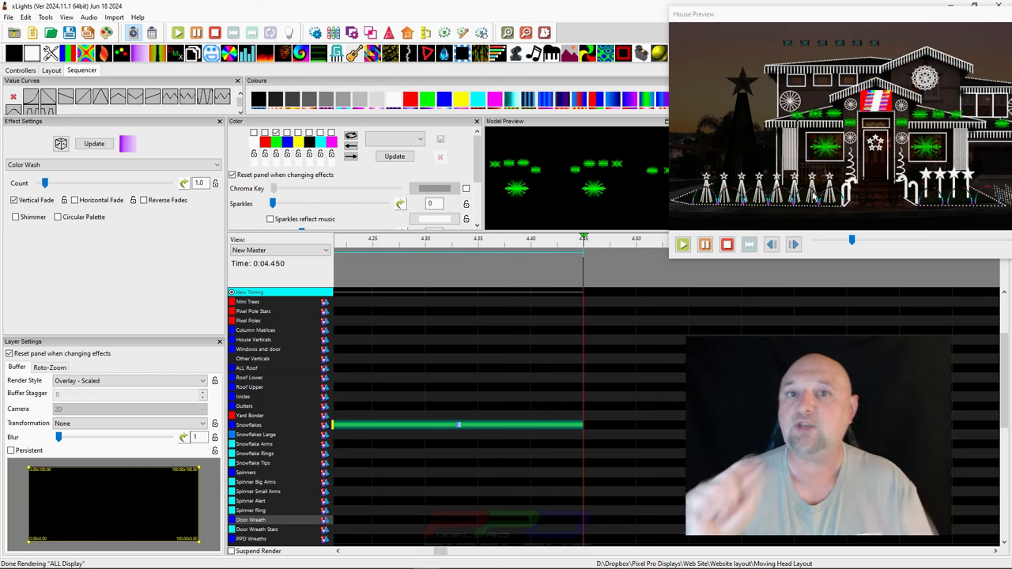
pyautogui.click(544, 32)
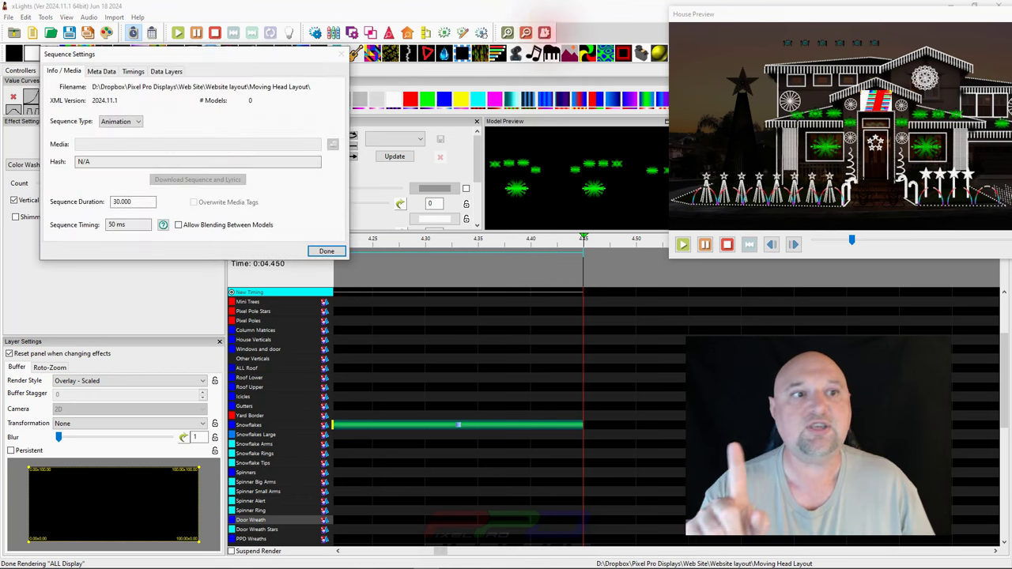
# Tick Allow Blending Between Models in Sequence Settings, then Render All.
pyautogui.click(179, 226)
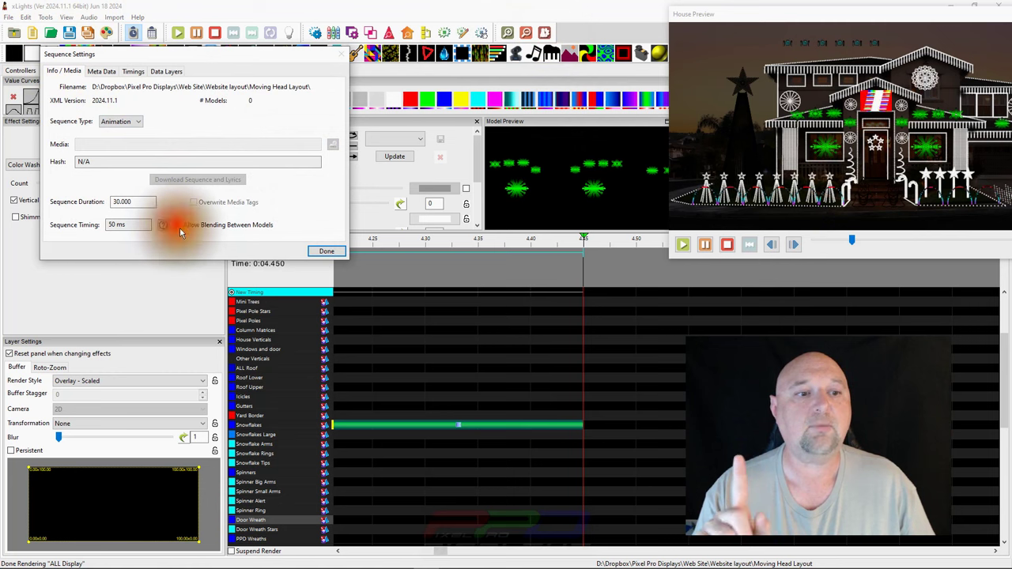
pyautogui.click(322, 252)
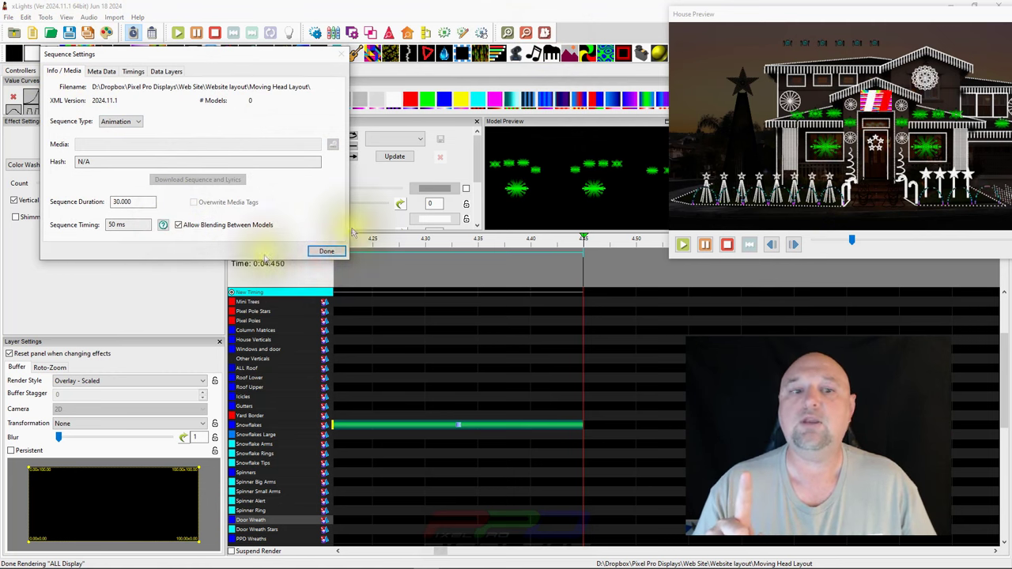
pyautogui.click(326, 252)
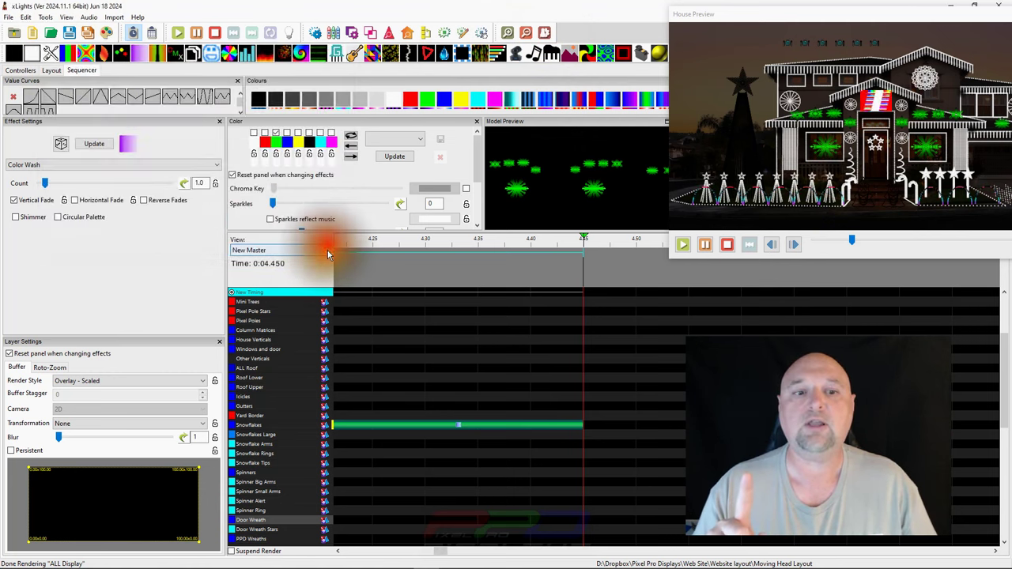
pyautogui.click(109, 32)
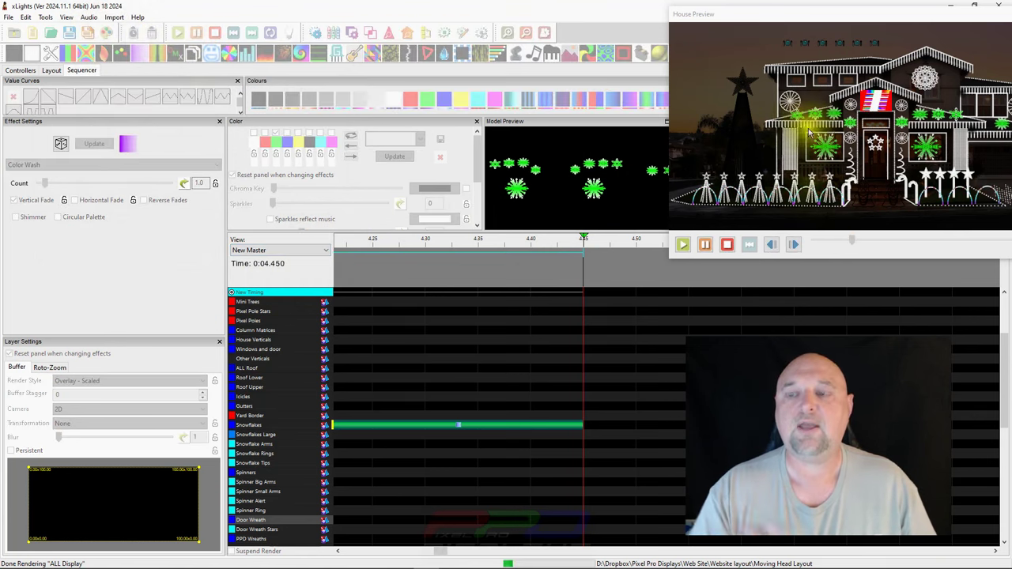
# Zoom the House Preview in on the house front to inspect the green snowflakes.
pyautogui.scroll(2, 817, 184)
pyautogui.scroll(3, 817, 184)
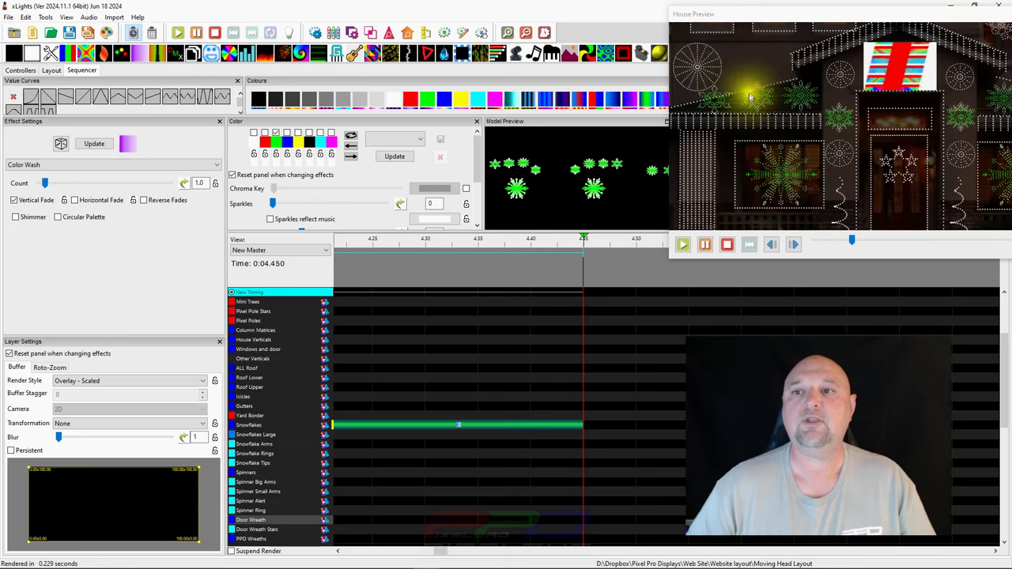